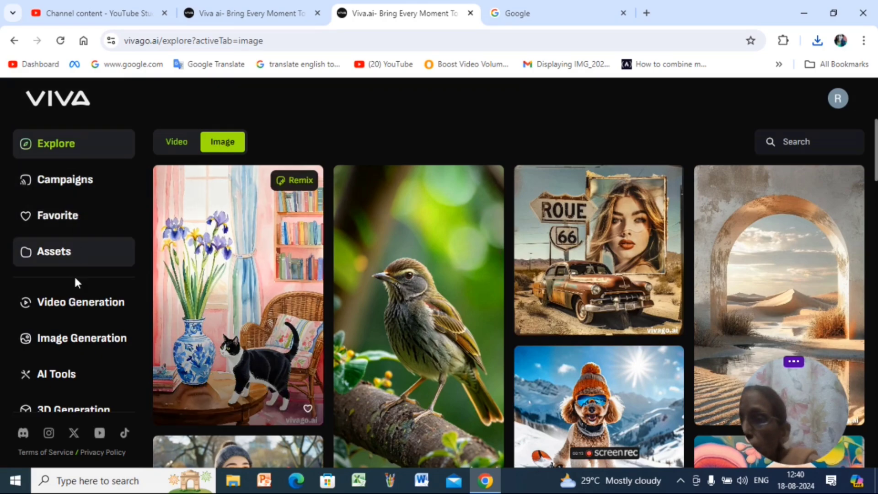
Generate images from the prompt "aliens are coming on earth by their plane", expanded with Magic prompt.
click(82, 349)
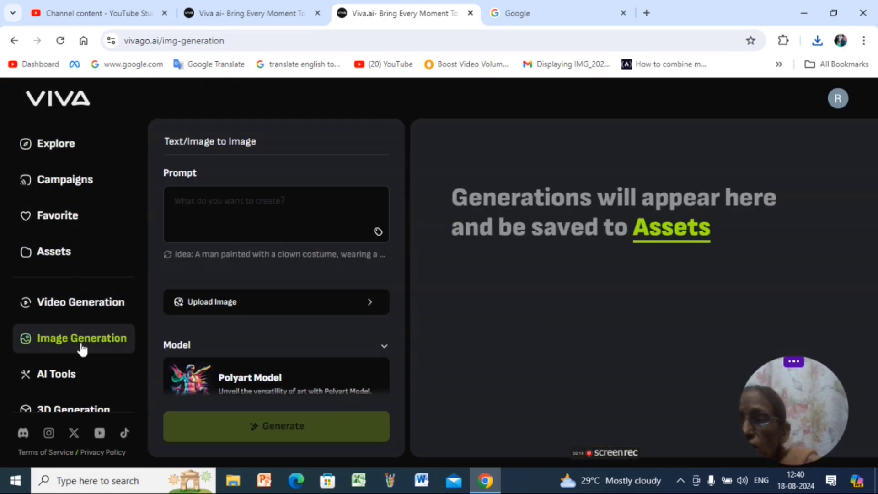
click(243, 216)
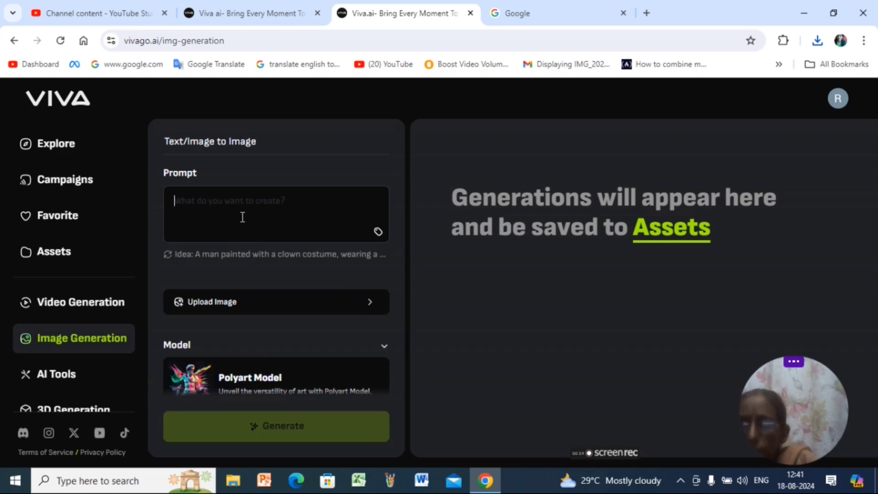
text(aliens are coming on earth by t)
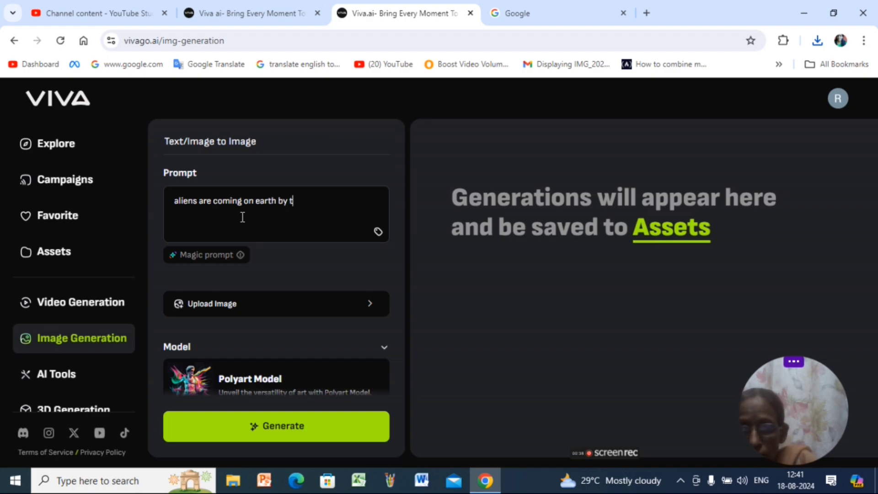
text(ir plane)
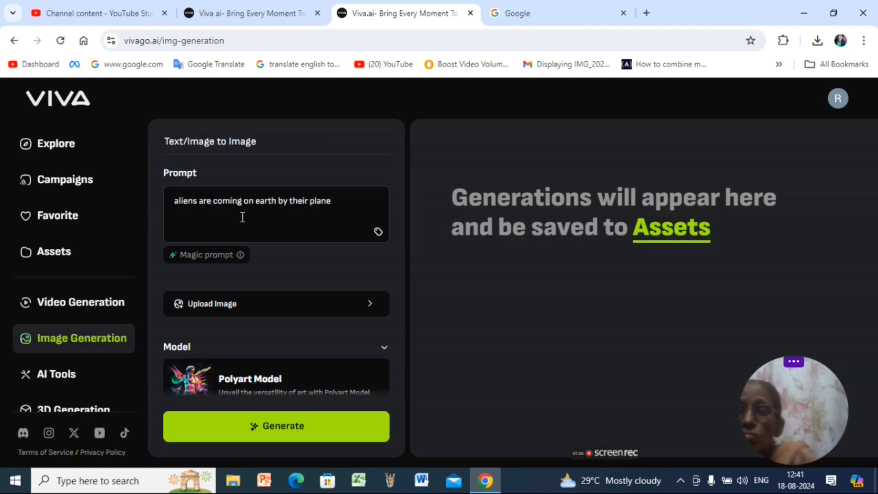
click(210, 256)
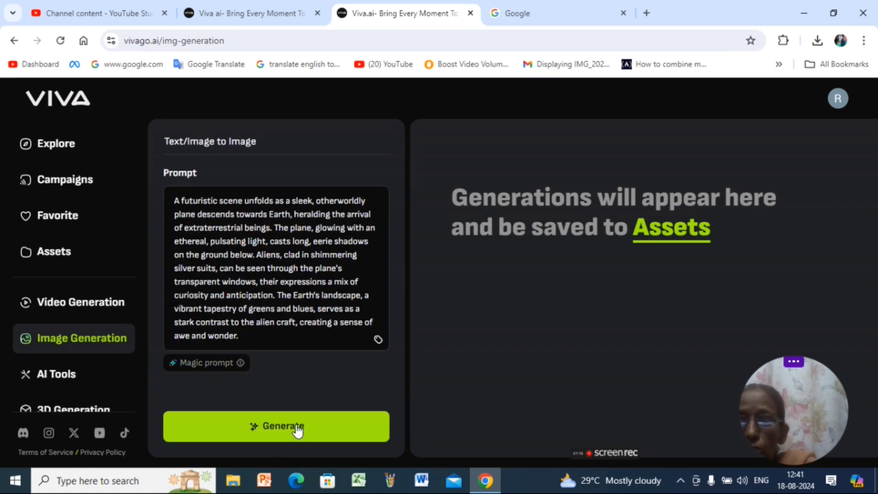
click(296, 426)
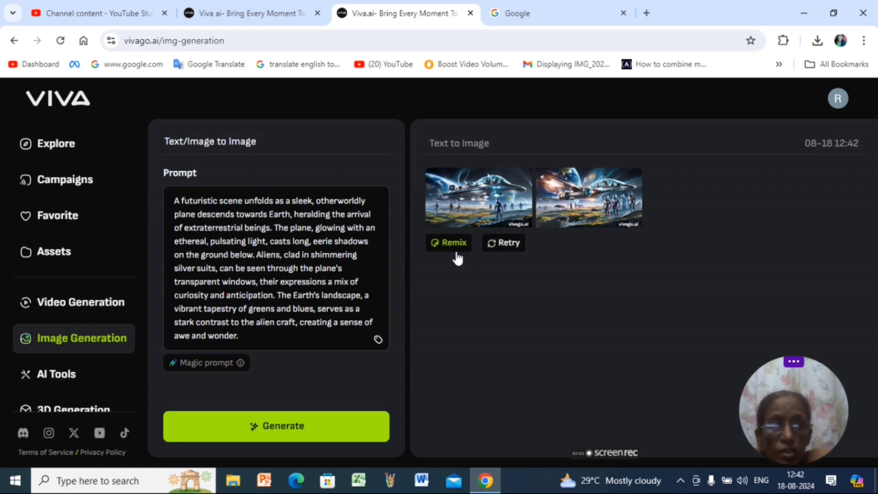
Download both generated alien plane images to the Desktop as PNG files.
click(591, 189)
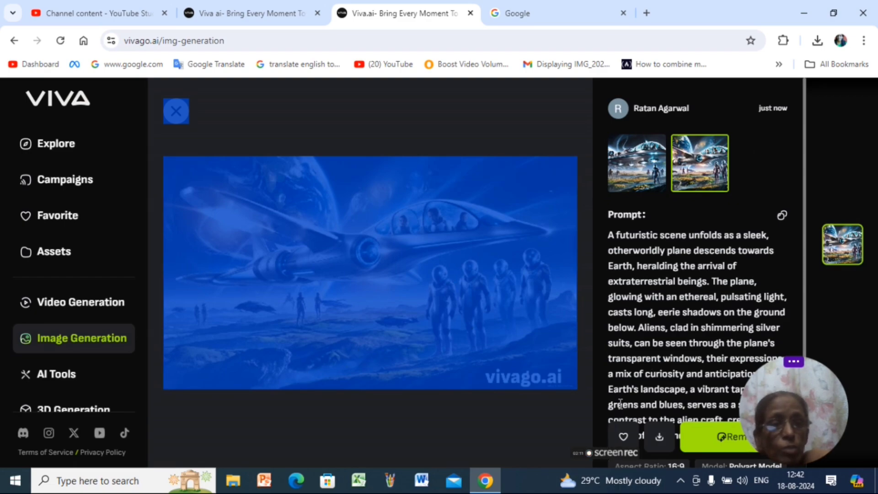
mouse_move(833, 356)
click(569, 413)
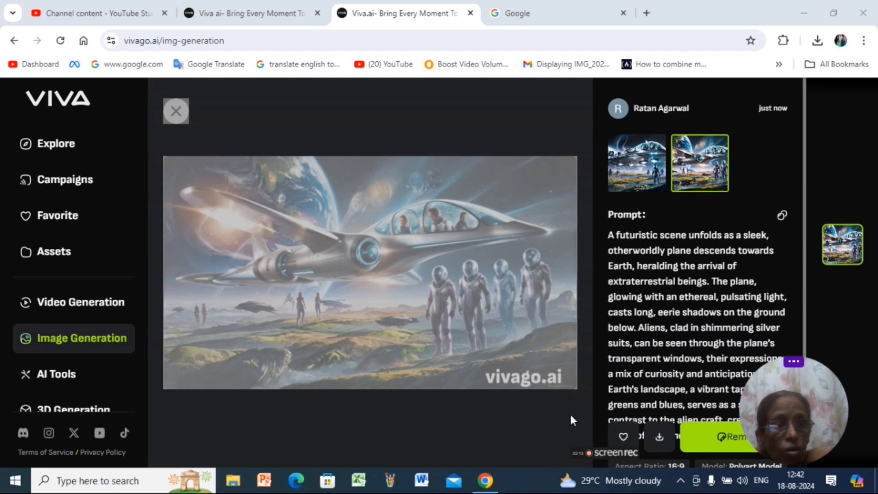
double_click(660, 438)
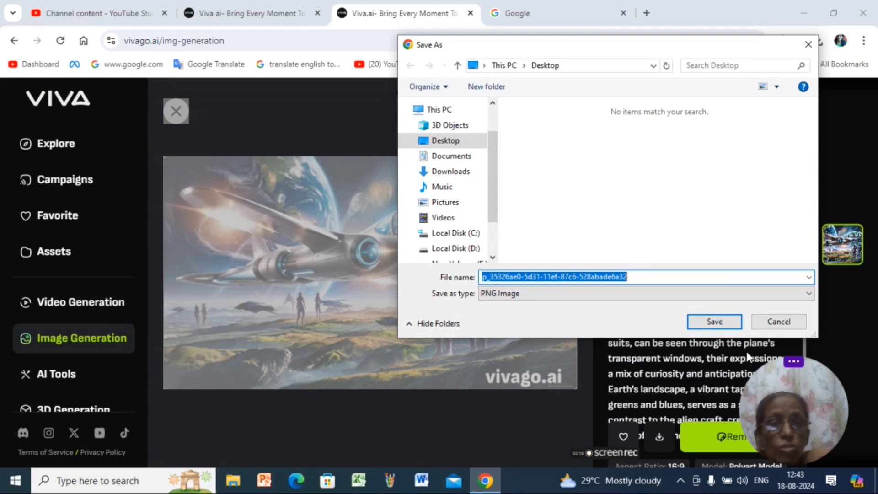
click(715, 321)
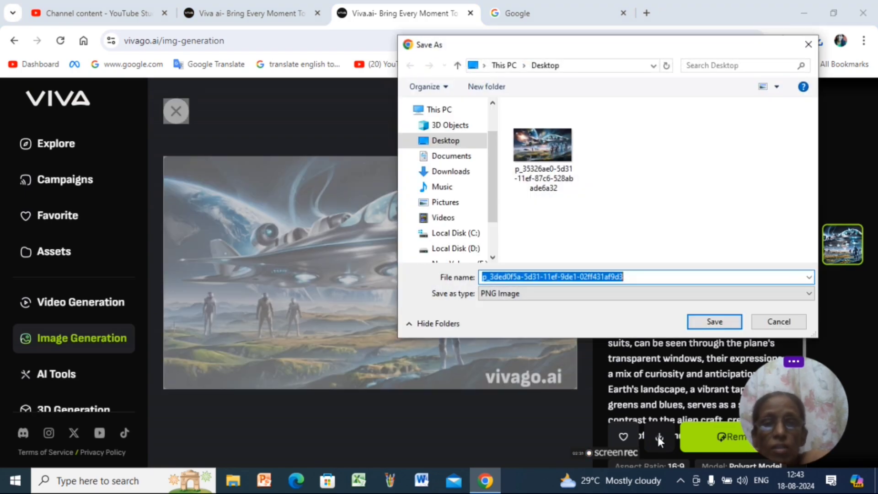
click(725, 318)
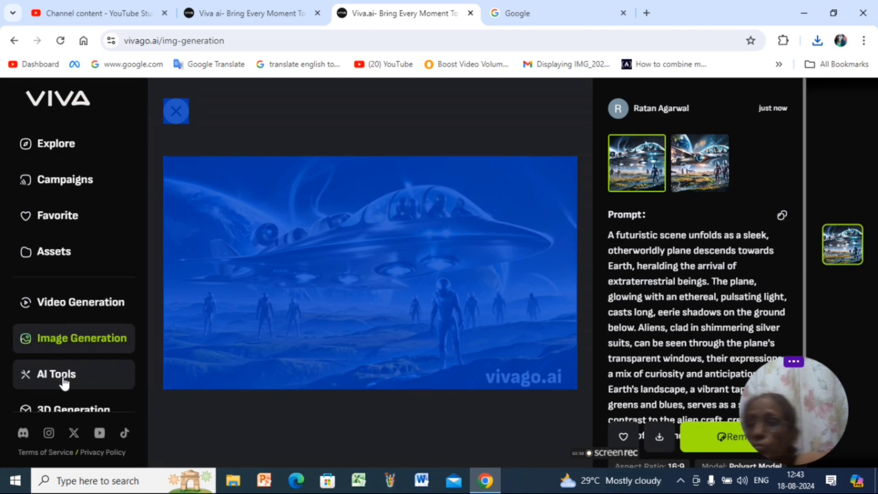
Generate a text-to-video clip from the prompt "aliend dictating human in future", expanded with Magic prompt.
click(79, 313)
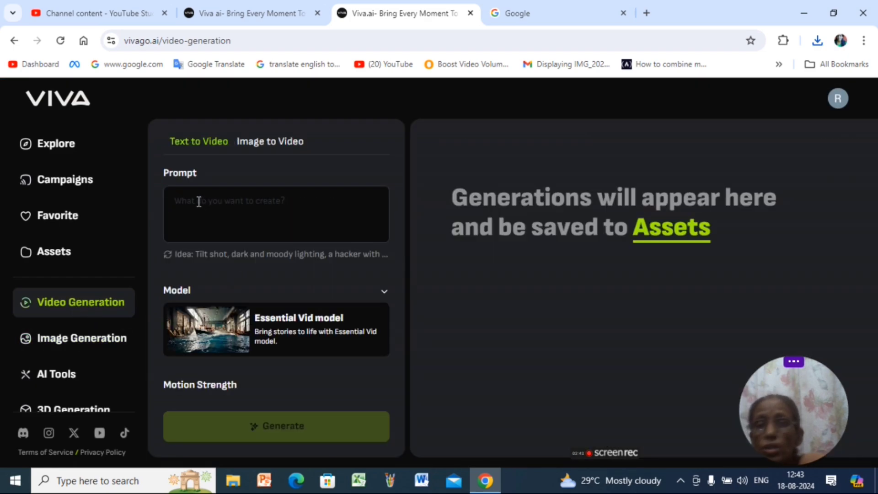
click(95, 339)
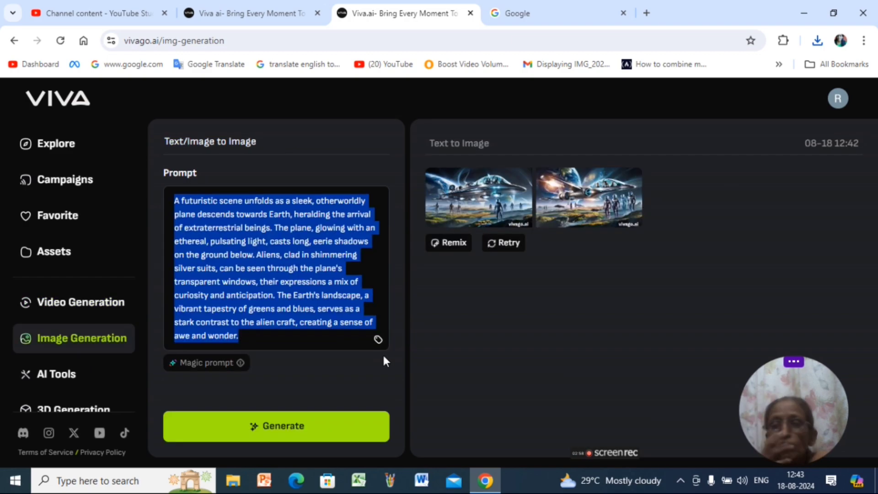
click(65, 303)
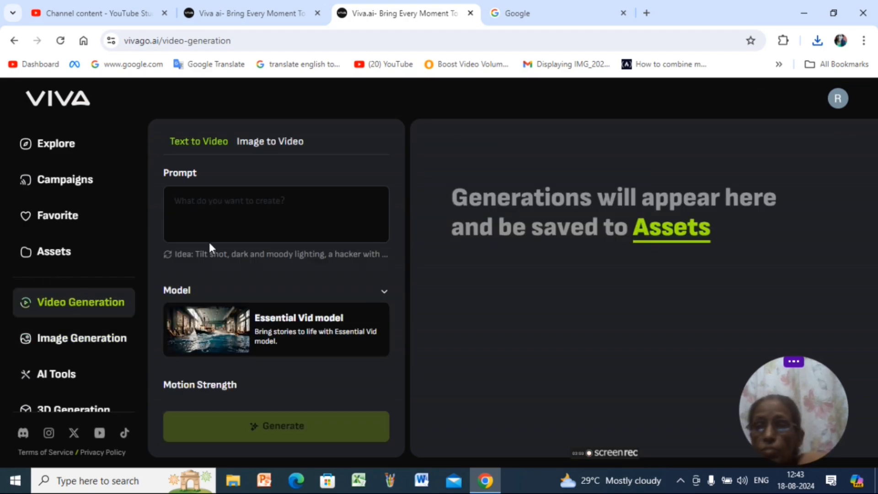
click(185, 213)
text(a)
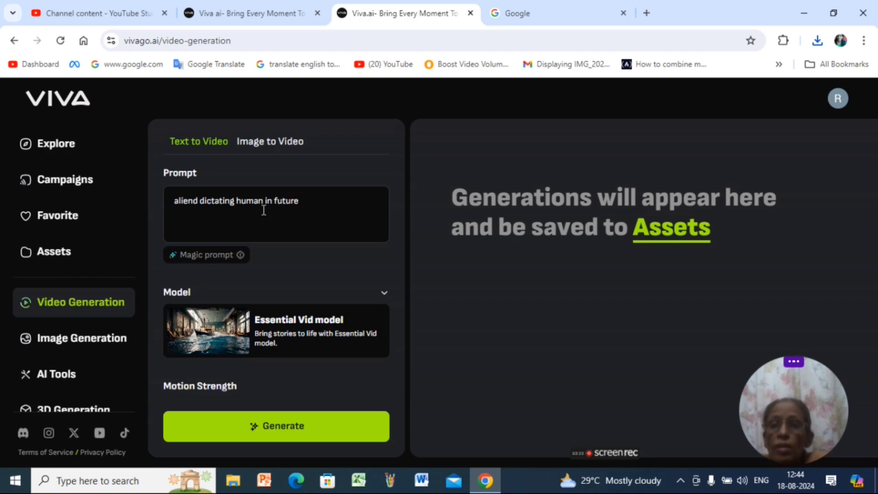
click(215, 260)
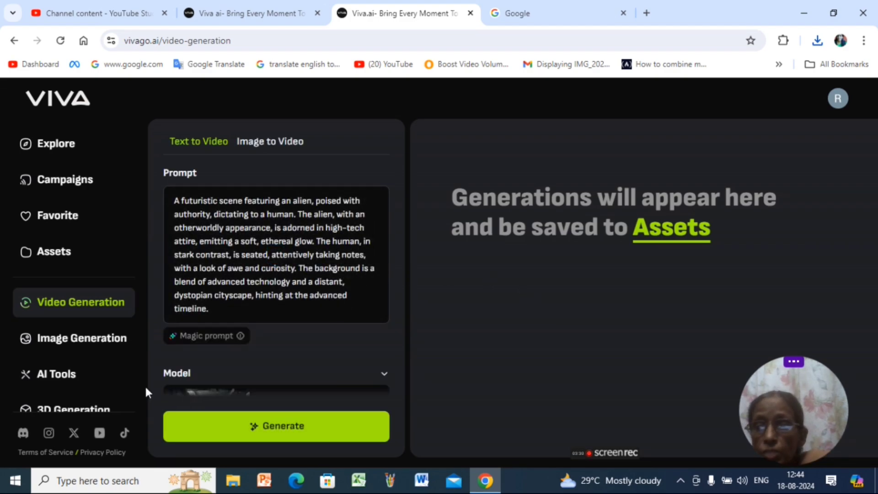
click(287, 430)
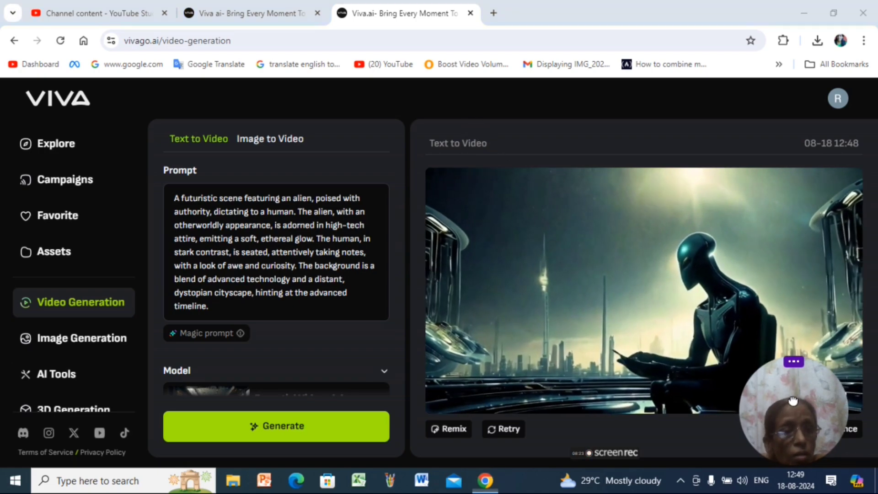
Download the generated alien video and play it in Media Player, closing the player and the video's detail view.
drag(803, 399, 419, 429)
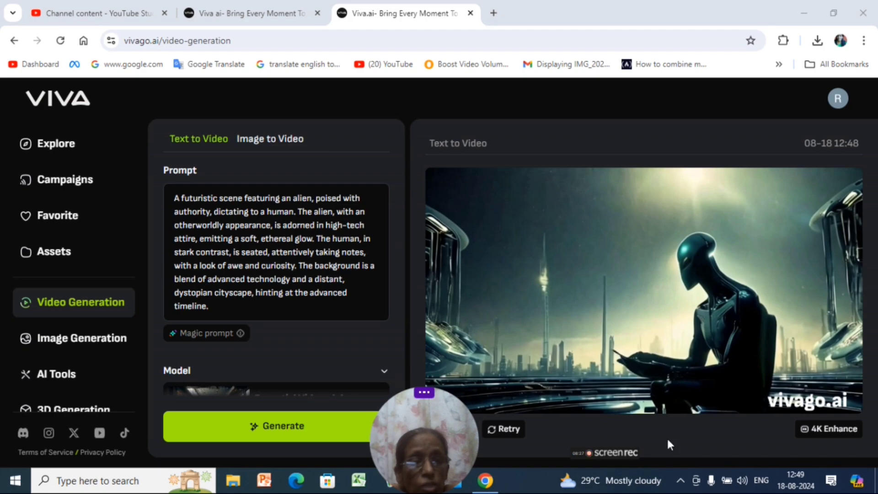
click(823, 401)
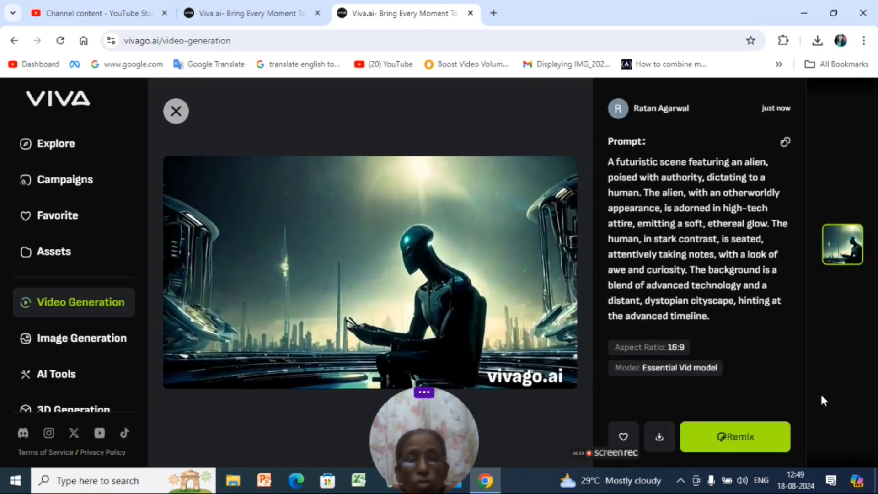
click(658, 437)
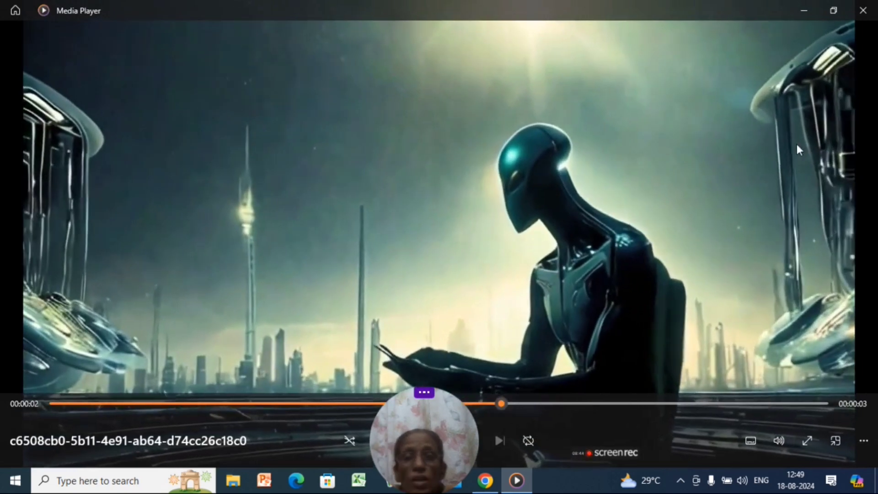
drag(427, 448, 828, 413)
click(865, 12)
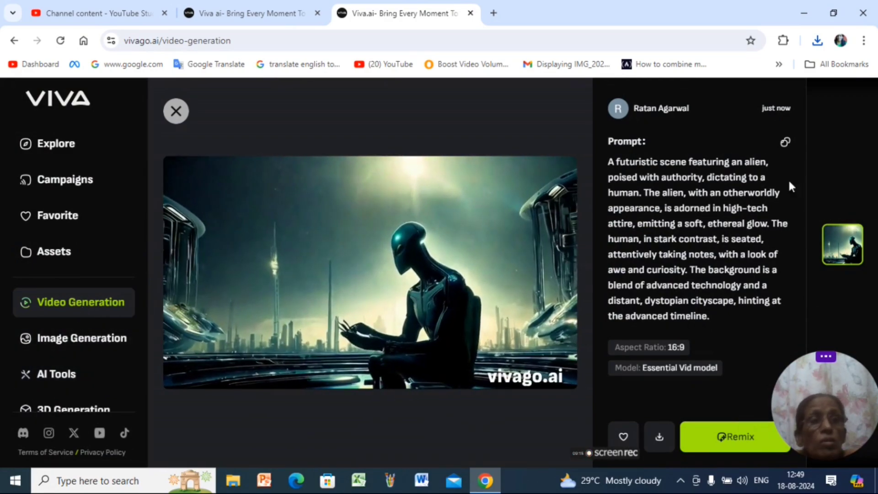
click(175, 112)
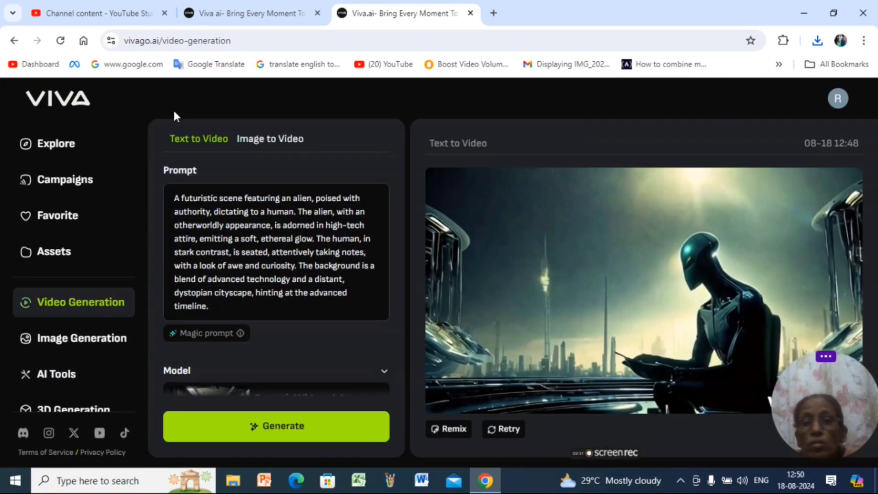
Upload the blue mushroom and fairies picture from the Pictures folder for Image to Video, cropped to a 1:1 aspect ratio.
click(258, 146)
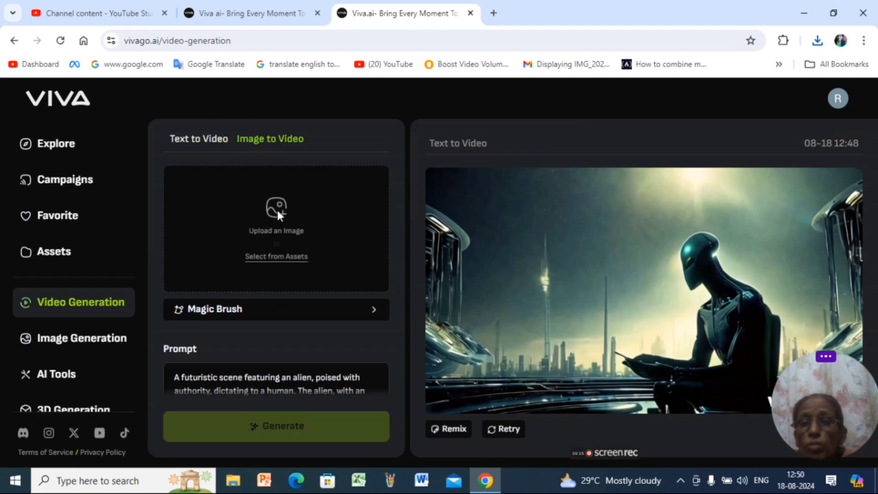
click(277, 210)
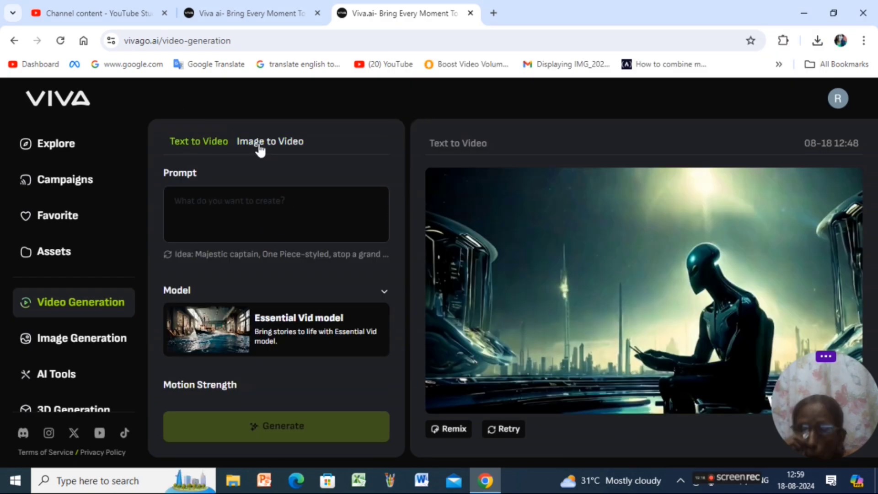
click(259, 147)
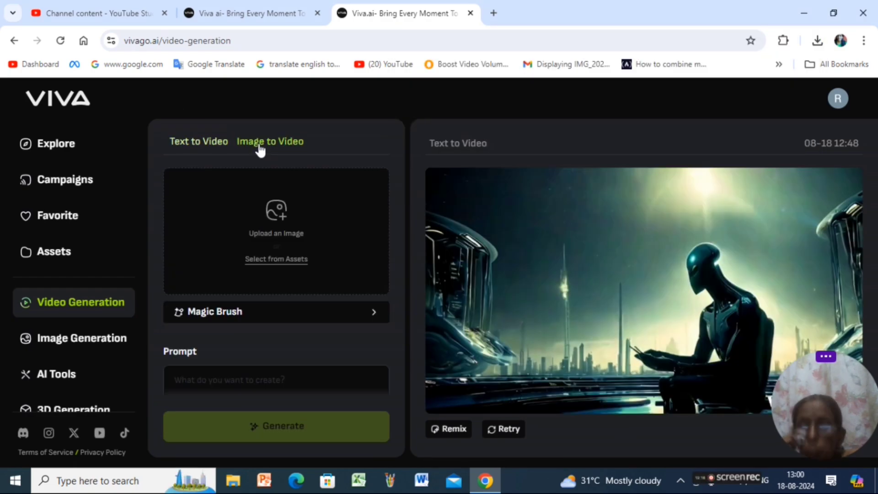
click(281, 216)
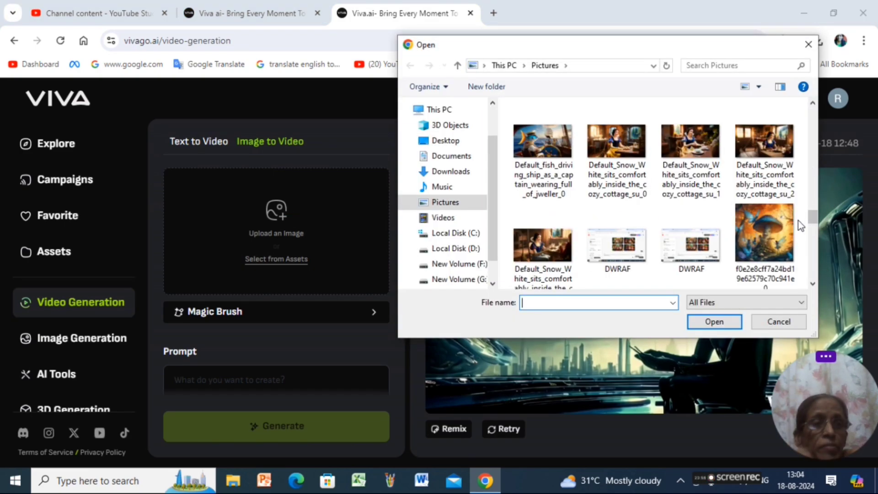
click(776, 258)
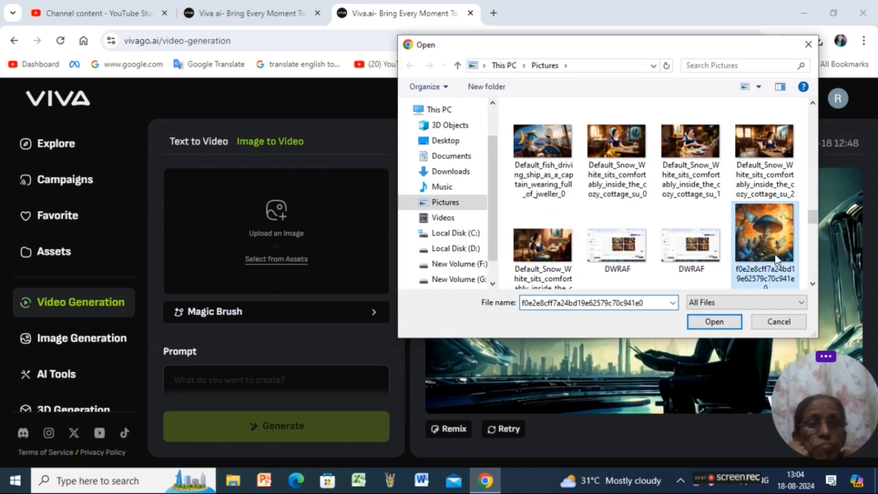
click(717, 324)
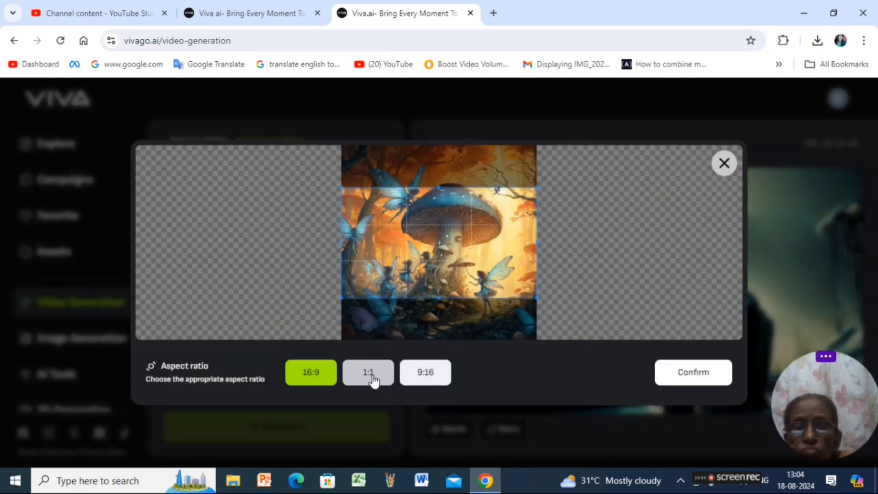
click(373, 380)
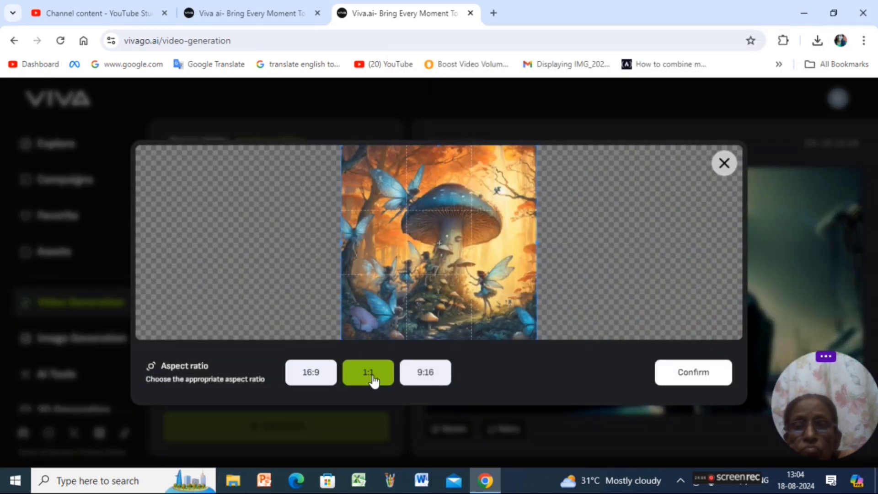
click(691, 376)
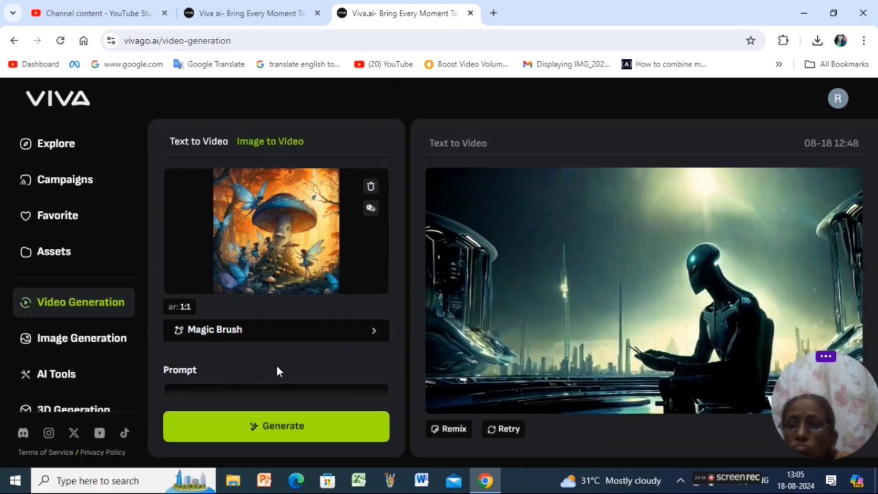
In Magic Brush, mask the large blue-winged fairy beside the mushroom cap with Brush 1 and draw its motion track over the cap.
click(284, 339)
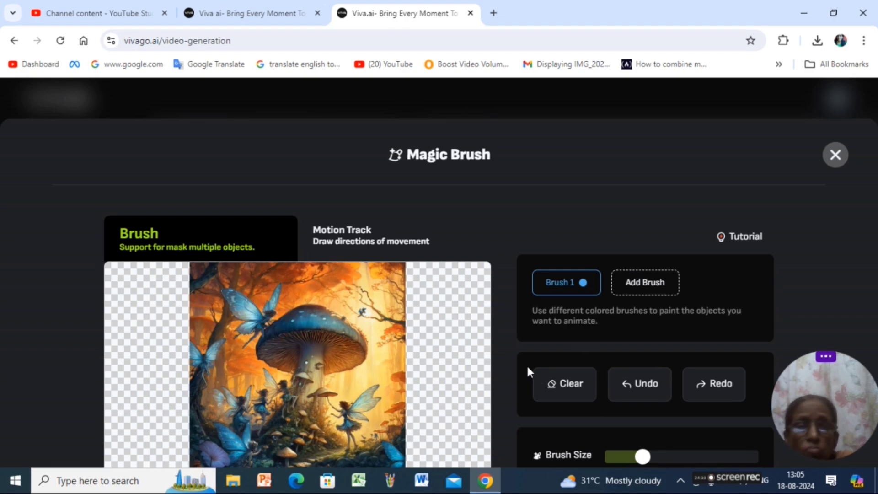
drag(228, 295, 256, 319)
mouse_move(248, 325)
mouse_down()
mouse_move(239, 339)
mouse_move(262, 326)
mouse_move(277, 287)
mouse_up()
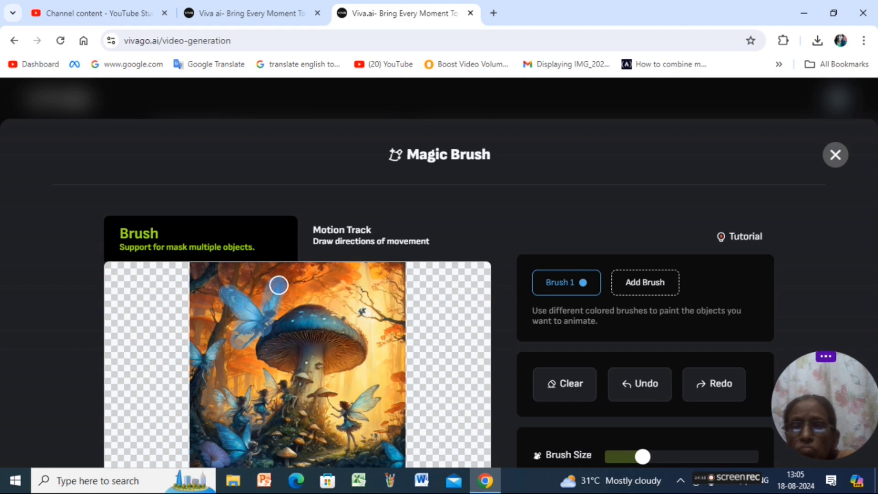
click(335, 238)
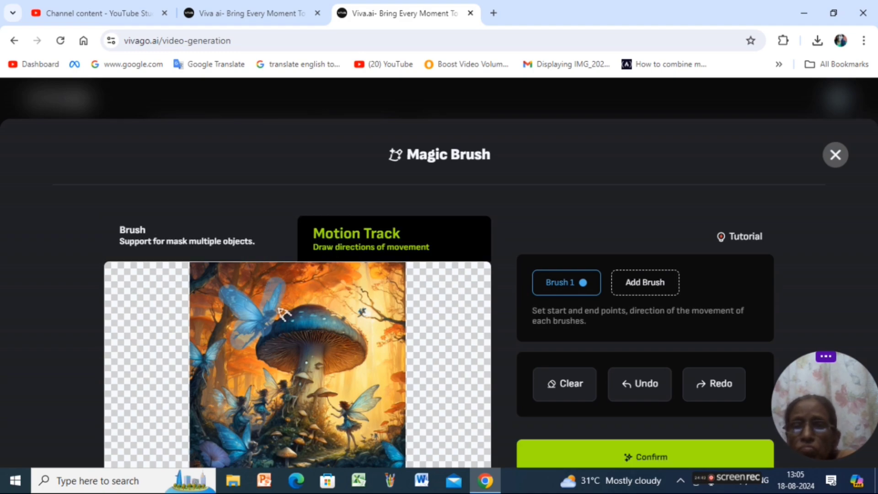
drag(284, 296, 315, 286)
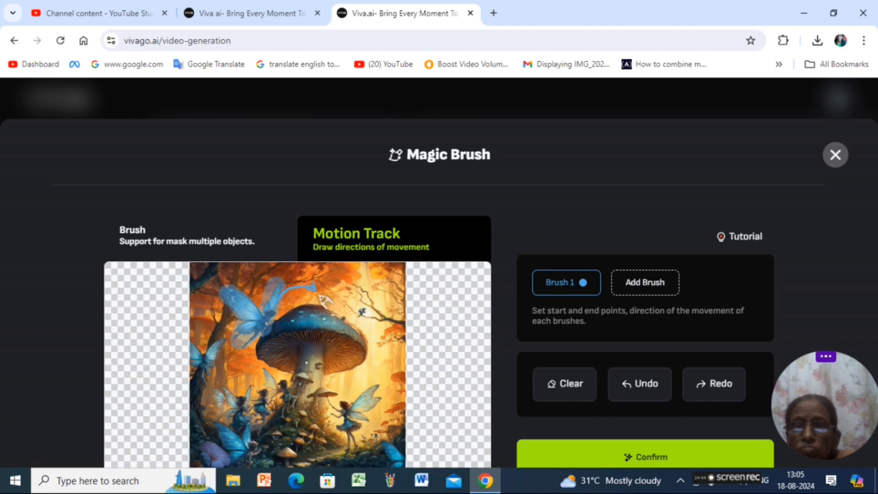
Mask the small fairy beside the mushroom stem with Brush 2, draw its motion track, and generate the Image to Video clip.
click(645, 283)
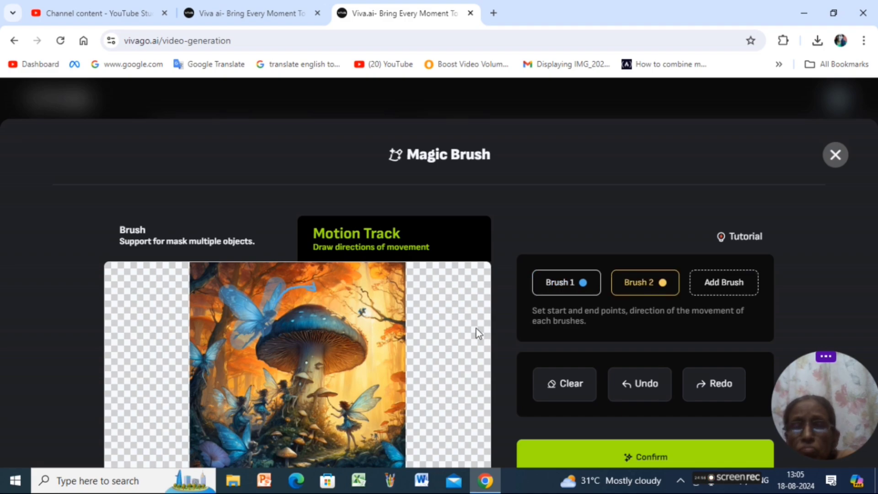
click(213, 243)
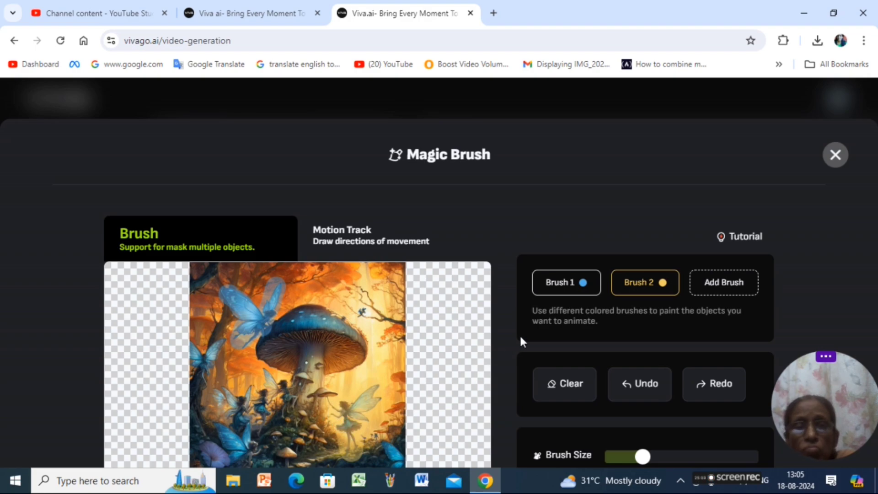
click(336, 242)
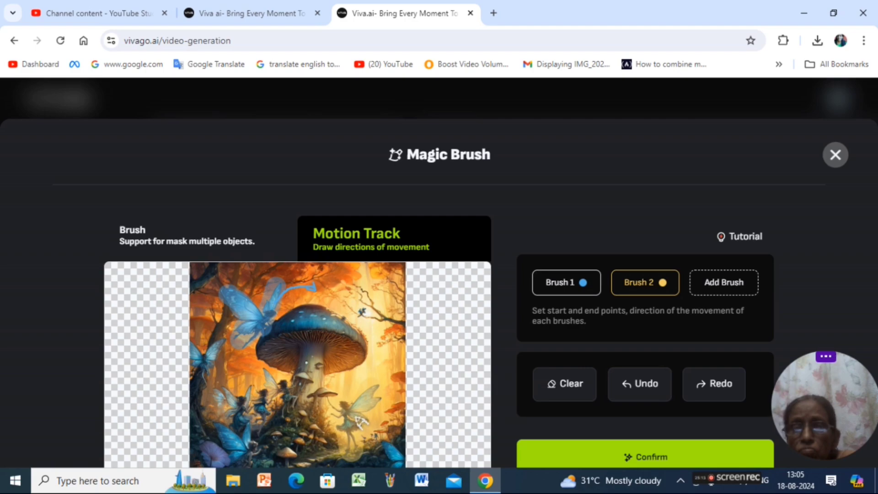
right_click(377, 314)
key(Escape)
key(Escape)
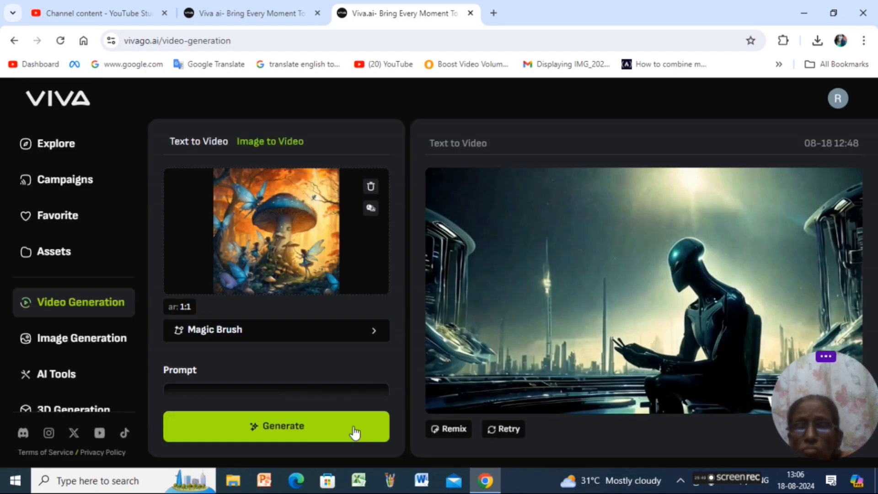
click(323, 435)
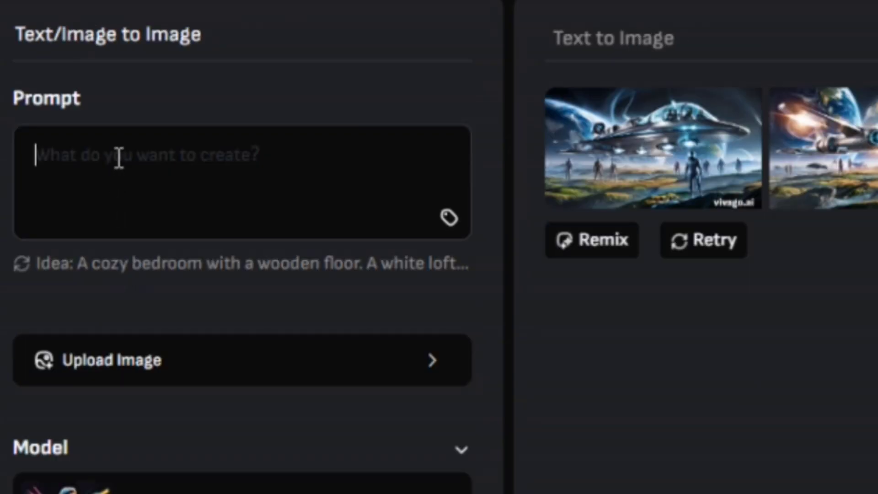
Generate images from the prompt "brown white and black cats jumping in the garden", expanded with Magic prompt.
text(brown  white  and black cats )
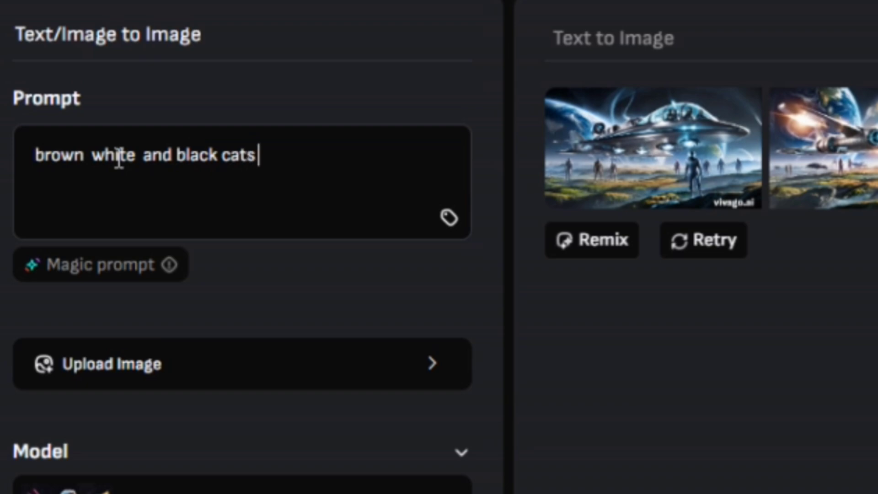
text(jumpin)
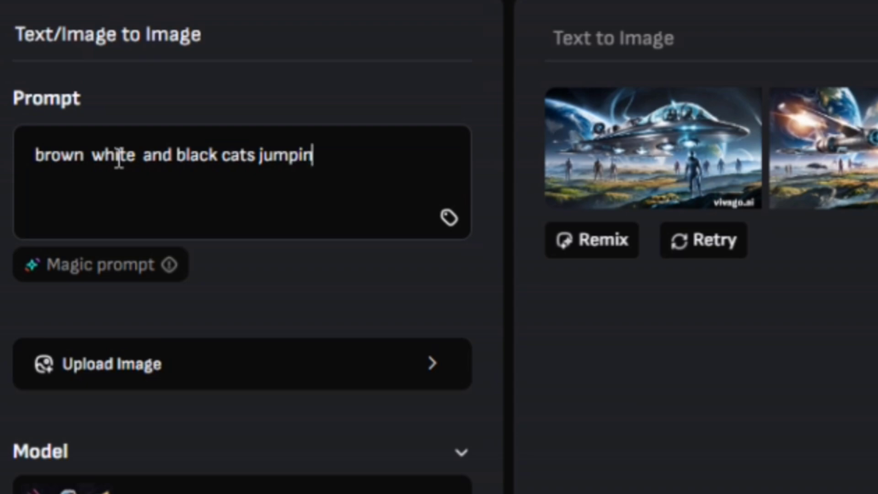
text(g in th)
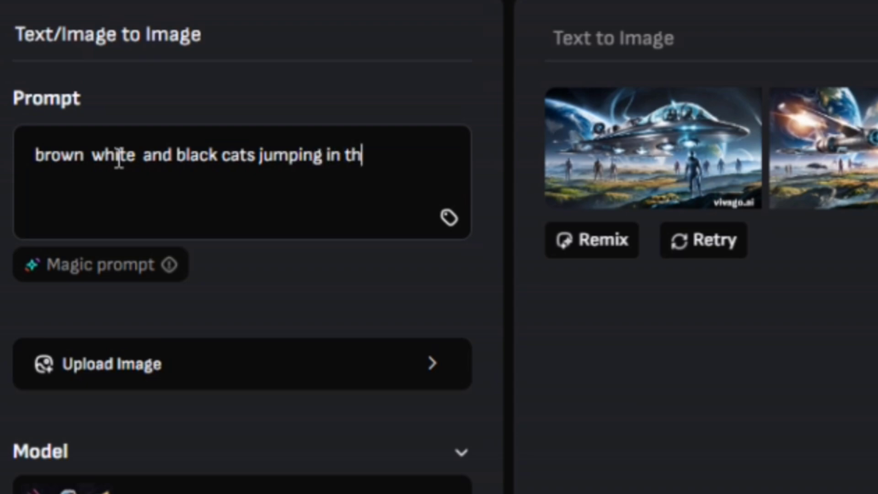
text(e garden)
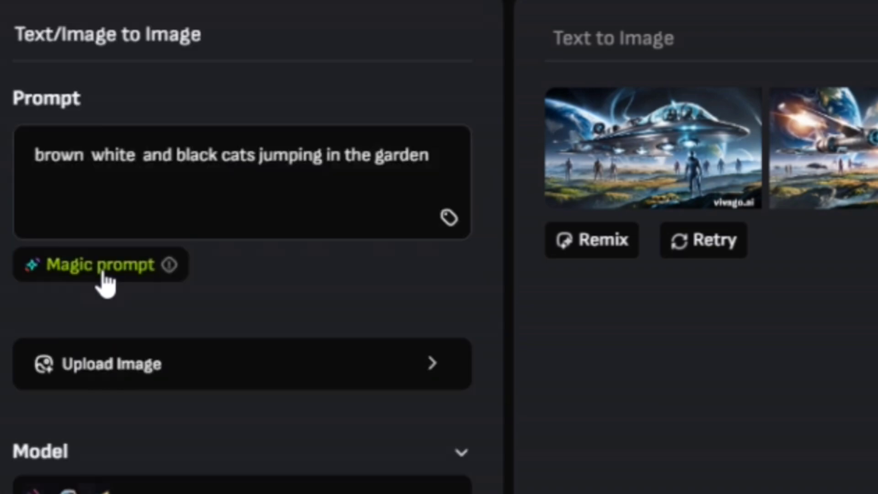
click(103, 271)
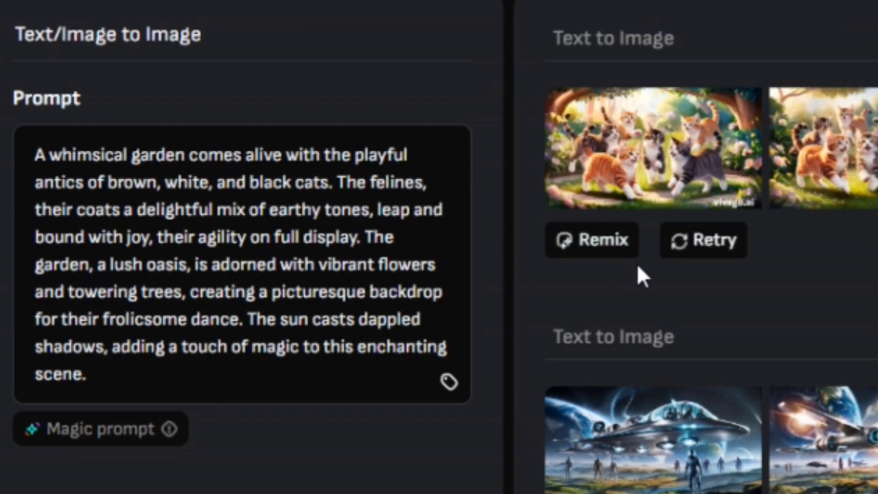
Open the generated garden cat images and save two of them as PNG images.
mouse_move(681, 170)
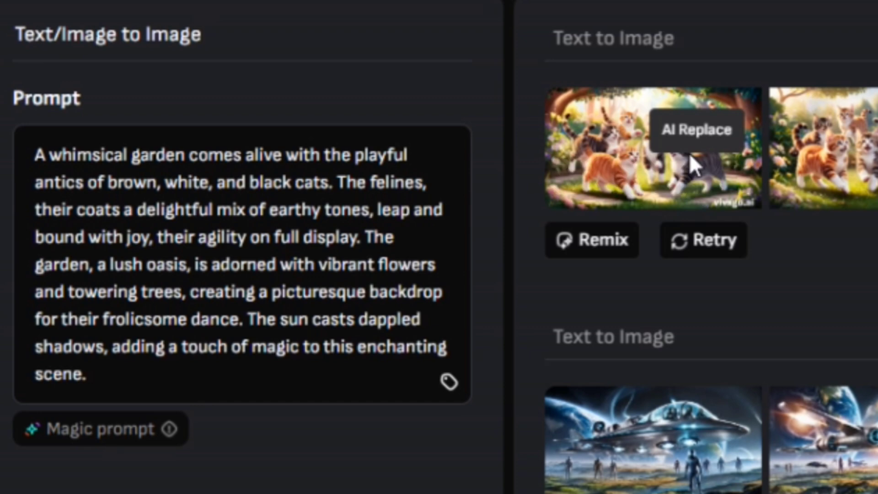
double_click(692, 153)
mouse_move(659, 181)
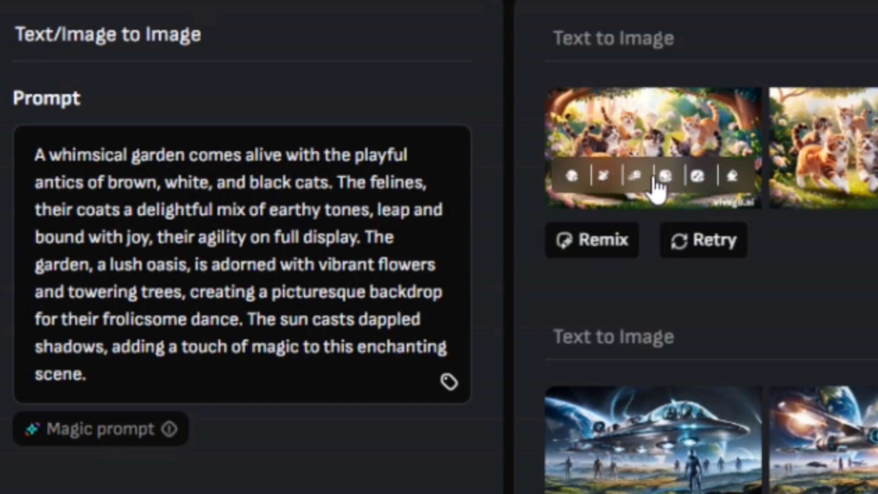
click(695, 132)
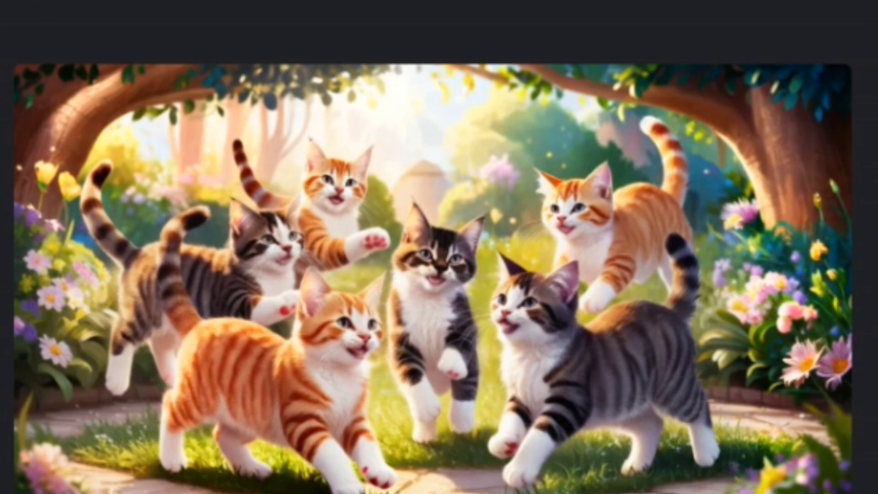
key(Return)
click(29, 6)
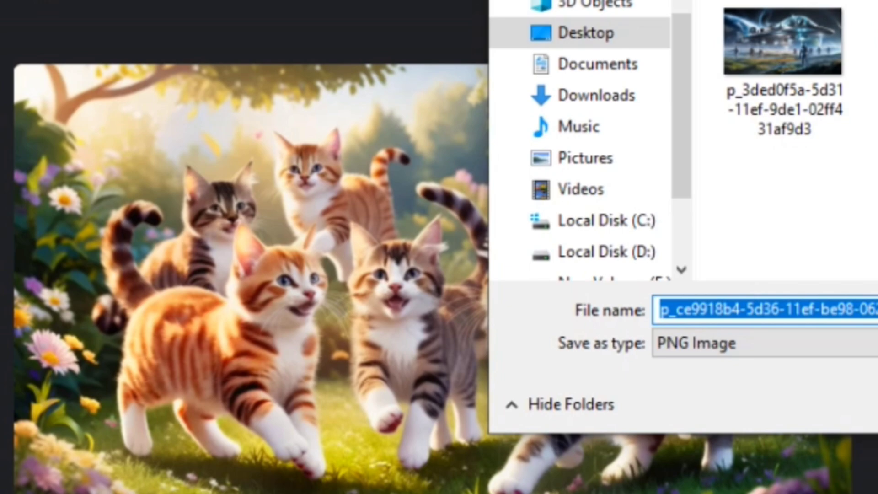
key(Return)
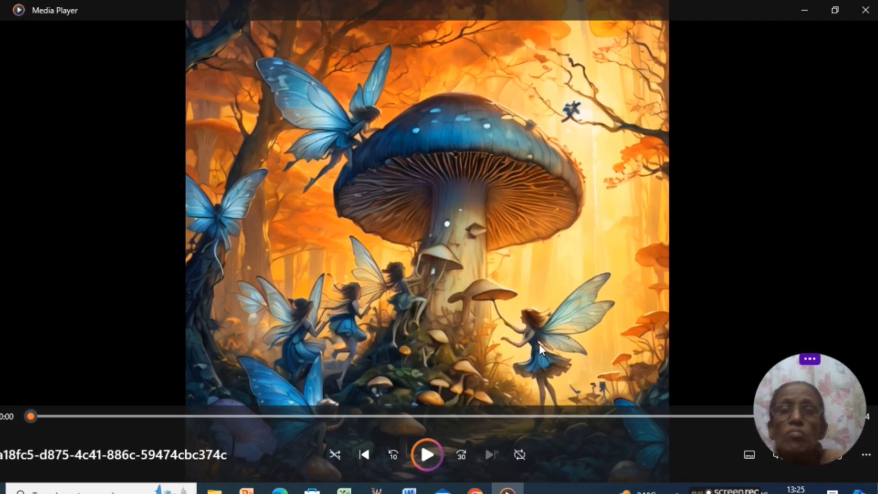
Play the mushroom and fairies video in Media Player and close the player.
click(417, 457)
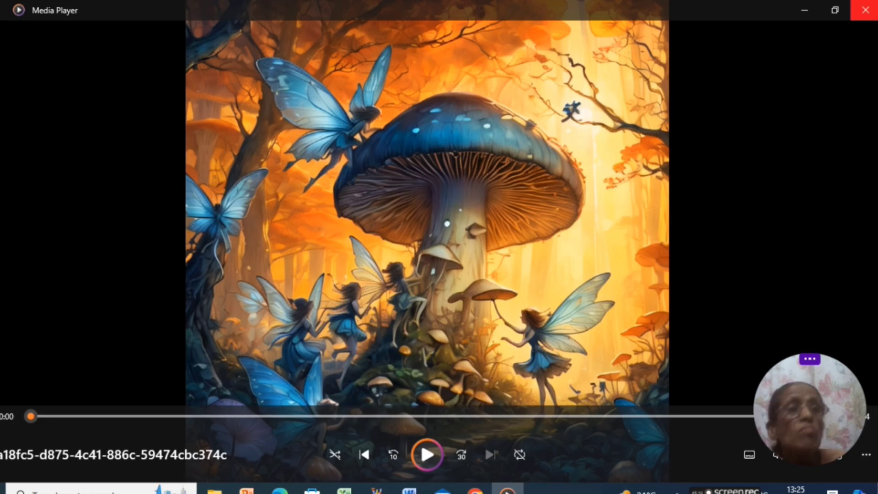
click(864, 8)
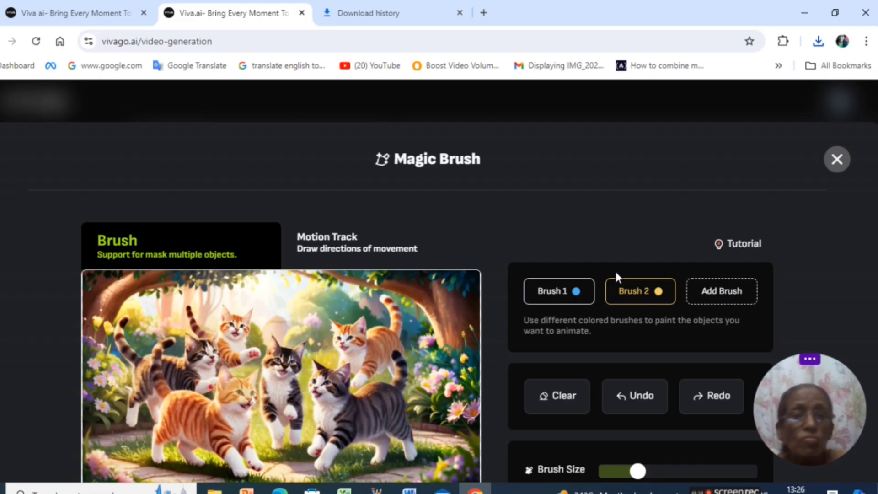
In Magic Brush, mask the head of the front orange cat with Brush 1 and draw its upward motion track.
click(560, 293)
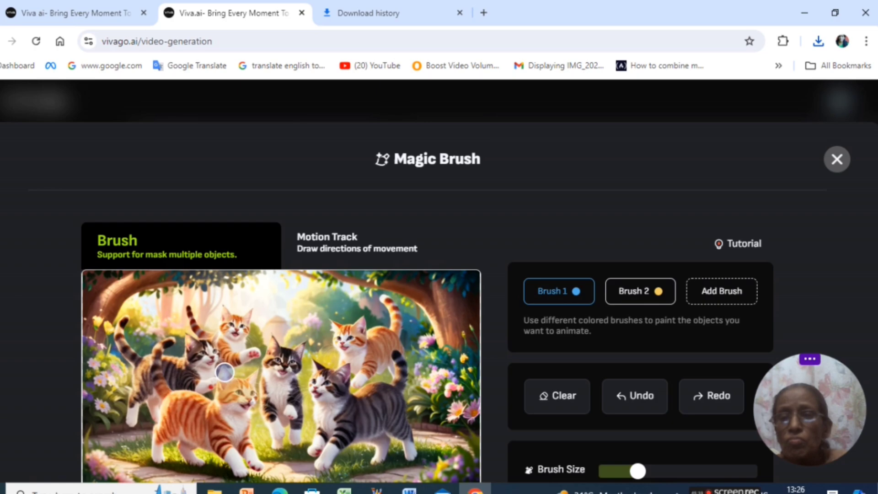
mouse_move(226, 374)
mouse_down()
mouse_move(226, 409)
mouse_move(250, 404)
mouse_move(253, 376)
mouse_up()
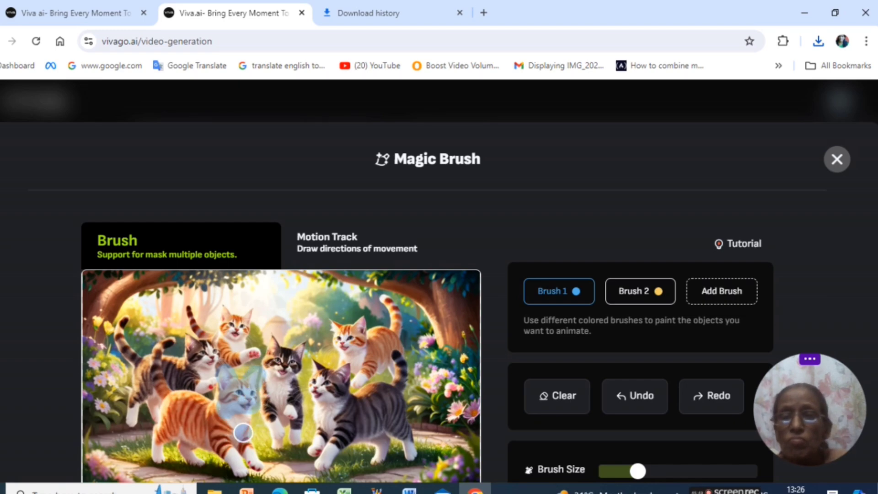
click(344, 251)
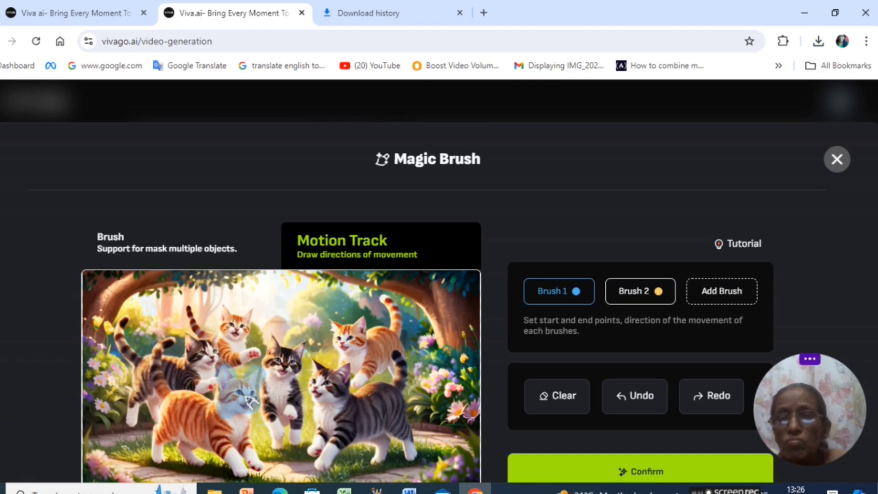
drag(253, 393, 262, 372)
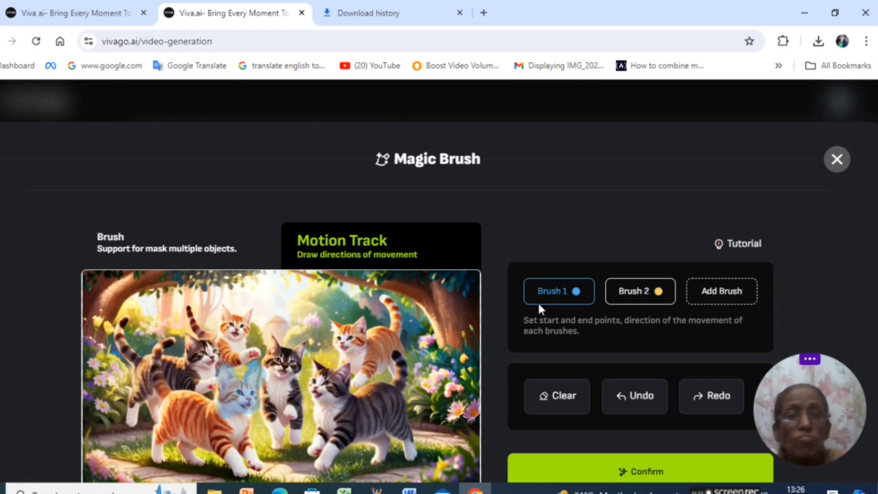
Mask the head of the front grey cat with Brush 2, draw its motion track, and confirm the Magic Brush settings.
click(631, 298)
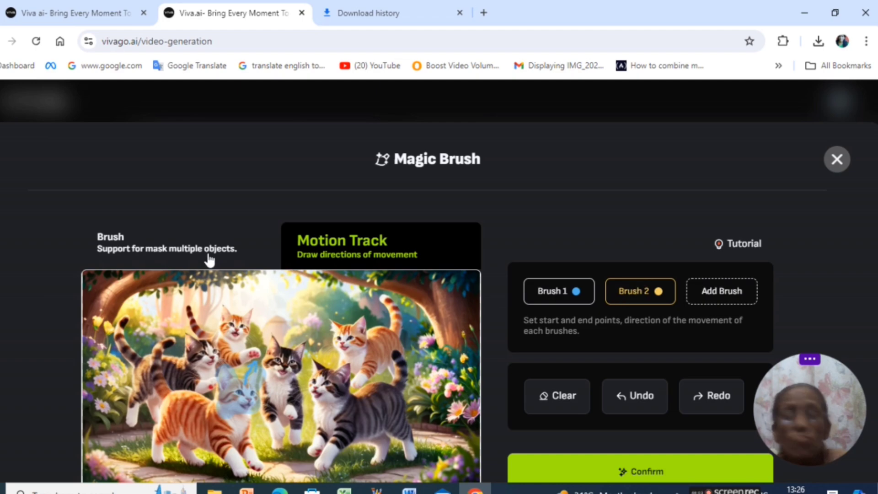
click(207, 257)
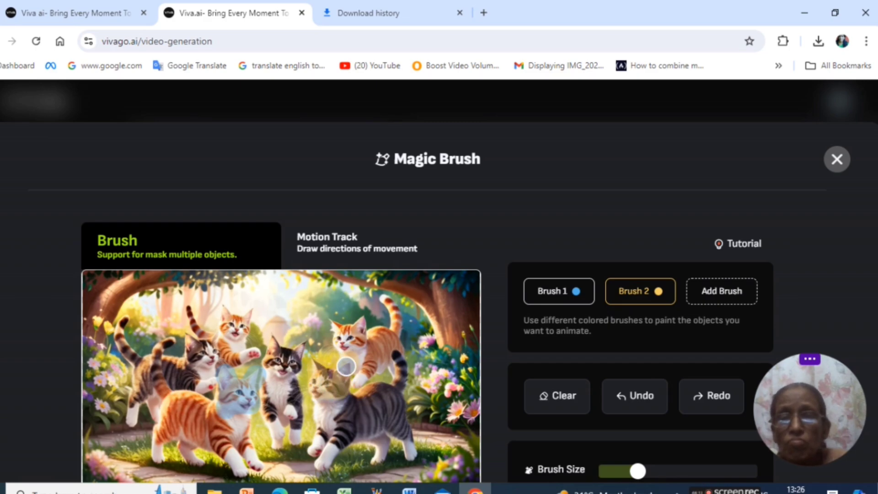
mouse_move(335, 393)
mouse_down()
mouse_move(321, 393)
mouse_move(319, 367)
mouse_up()
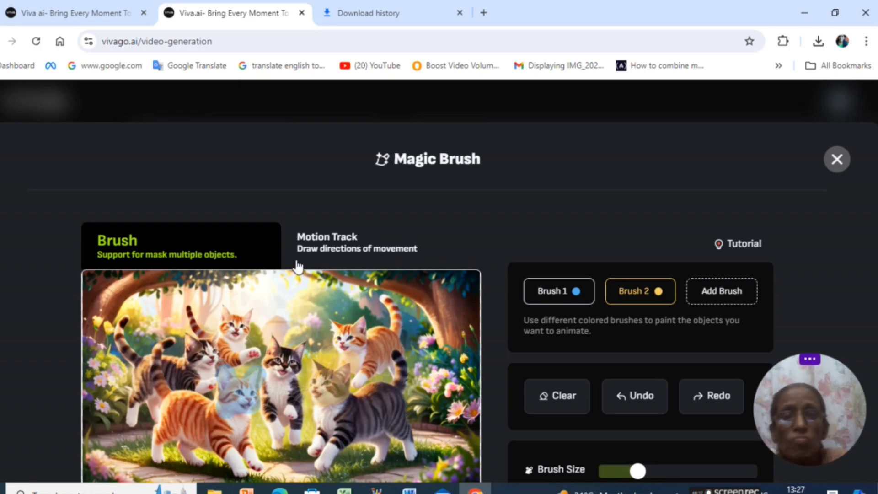
click(342, 254)
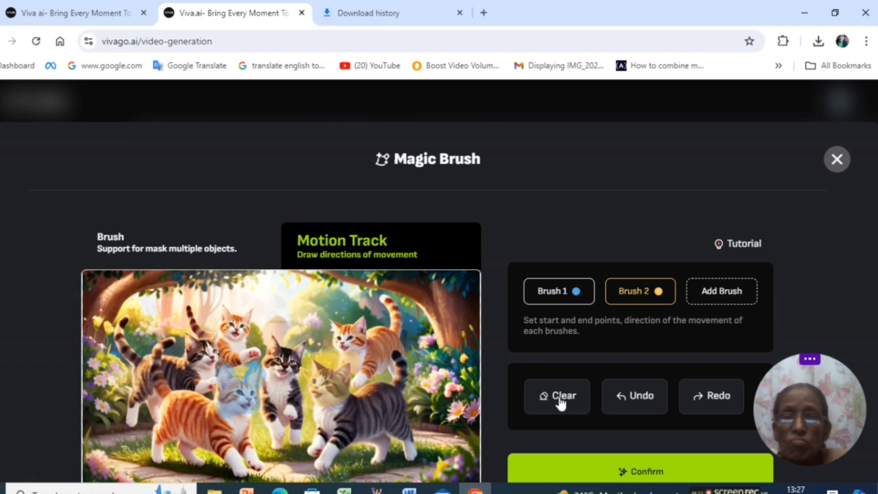
click(649, 471)
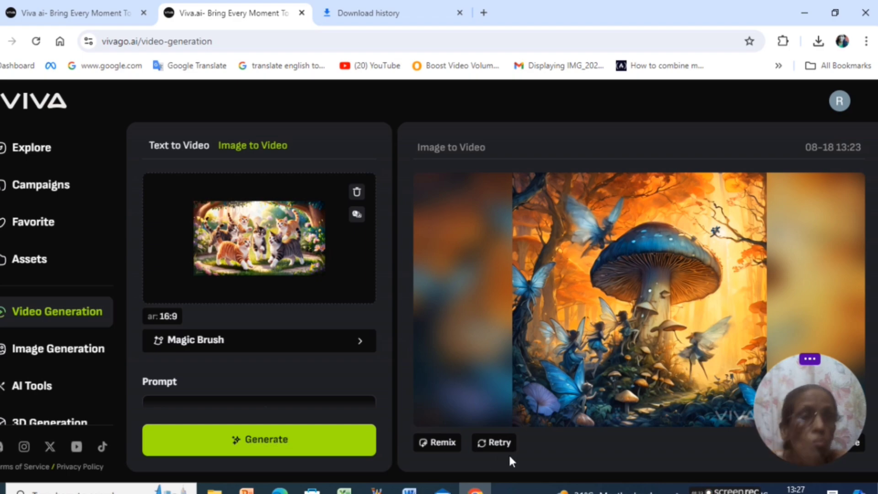
Download the generated Image to Video clip of the mushroom and fairies.
mouse_move(622, 412)
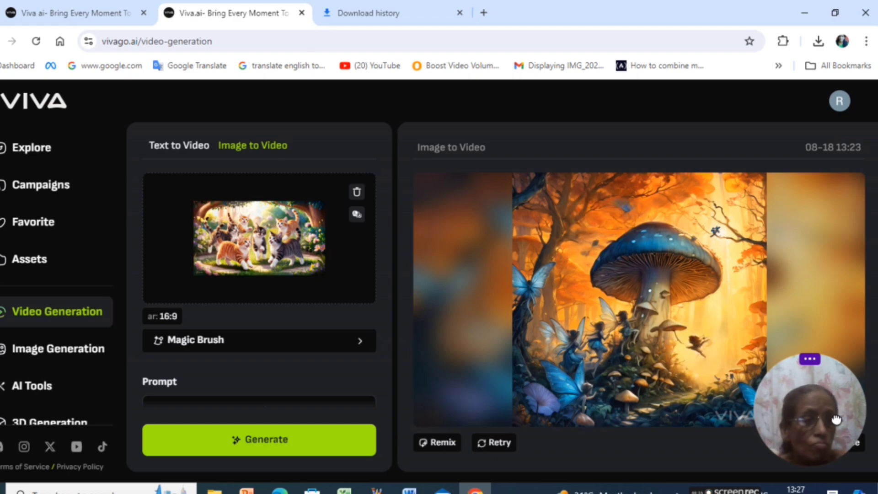
drag(837, 418, 691, 434)
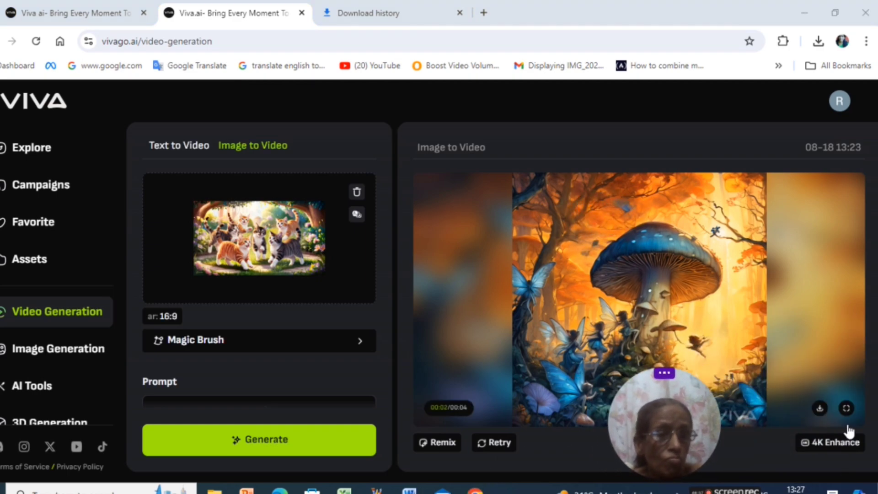
click(820, 407)
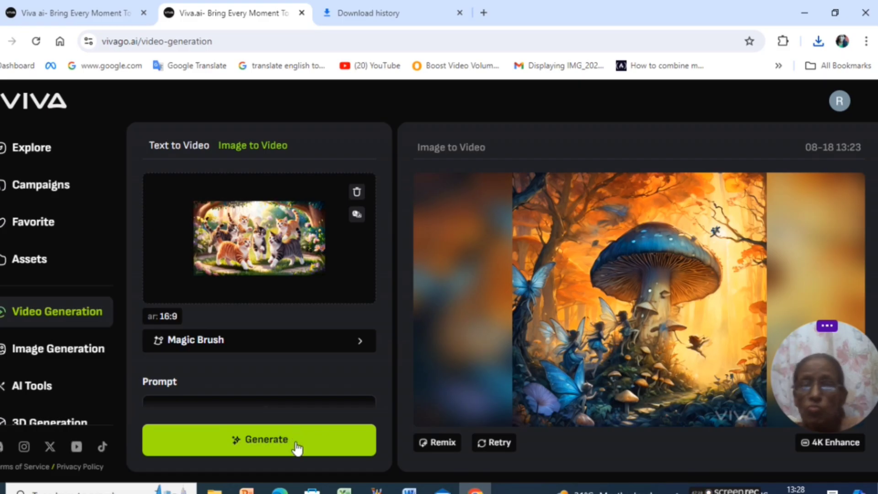
Generate the Image to Video clip from the 16:9 cat picture and download it.
click(295, 443)
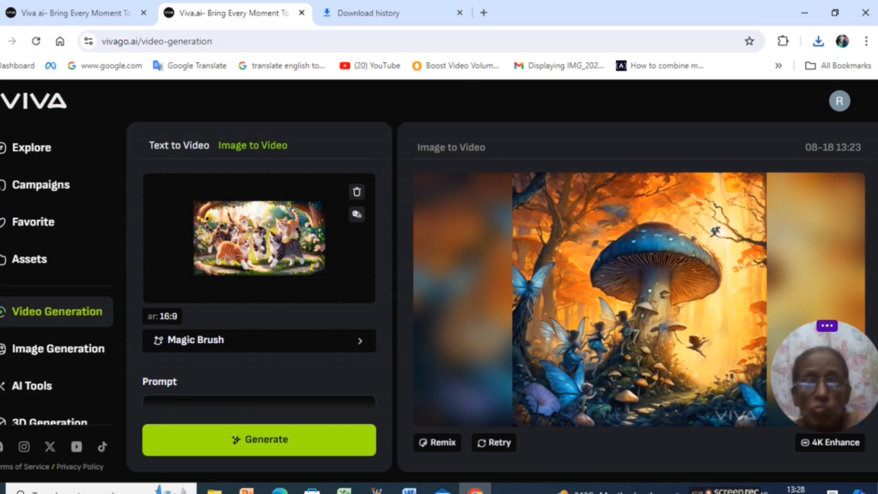
click(296, 443)
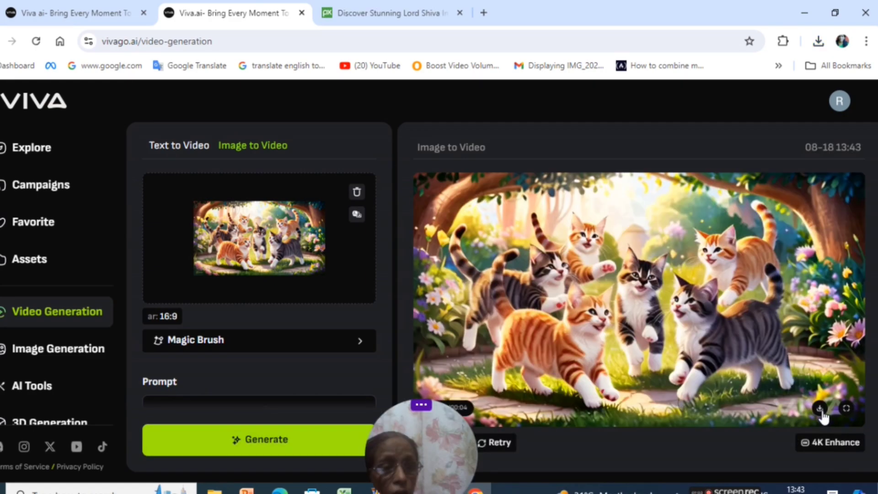
click(821, 412)
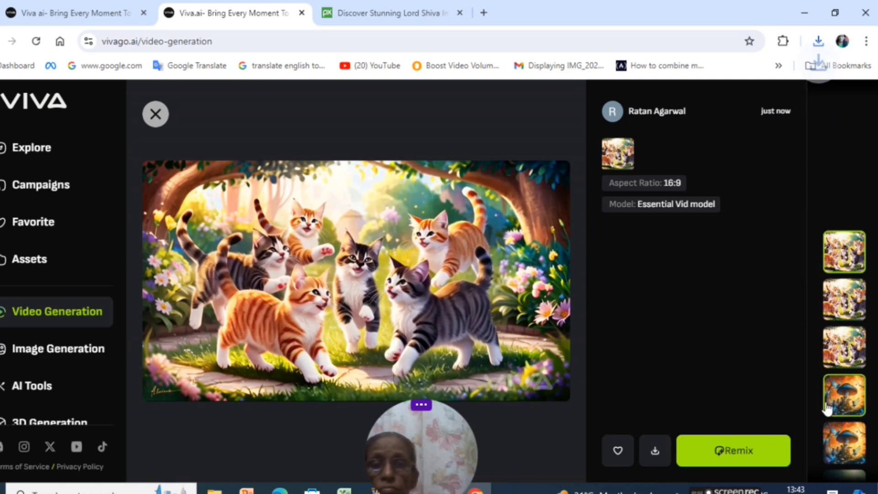
Open the downloaded cat video in Media Player and watch it.
click(819, 42)
click(700, 75)
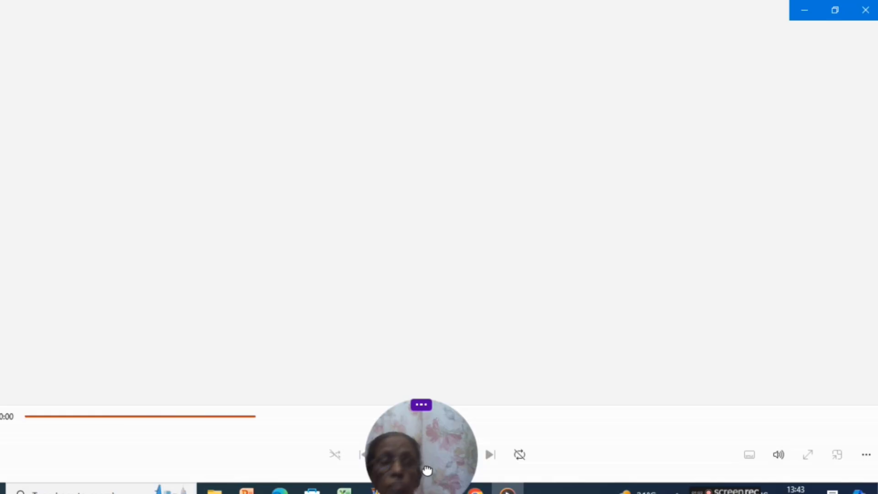
drag(426, 462, 708, 451)
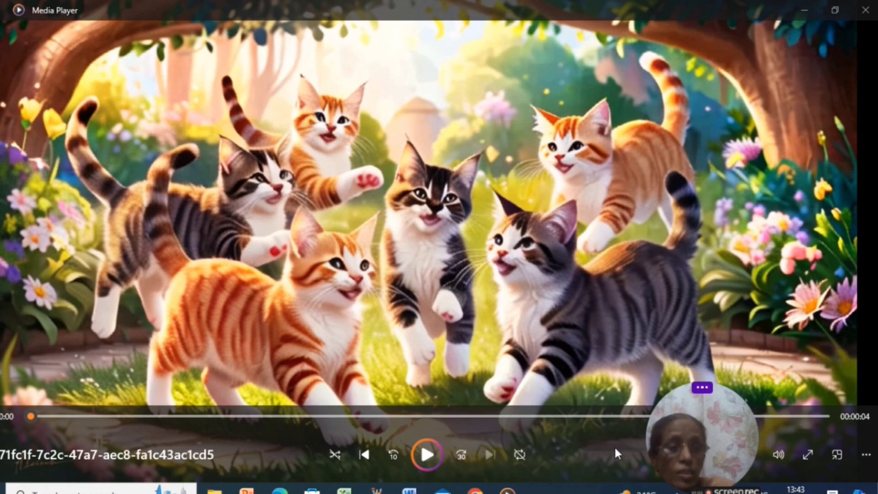
drag(696, 457, 568, 457)
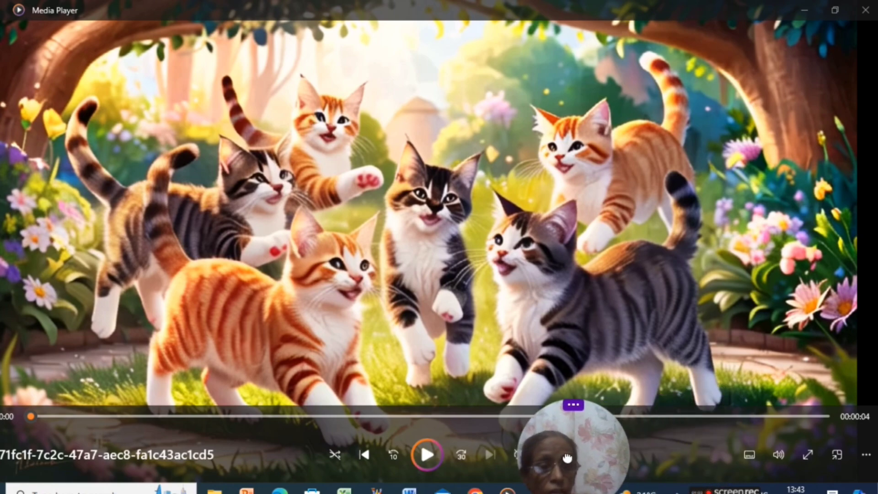
Close the video player and download the newly generated 16:9 cat clip.
click(864, 10)
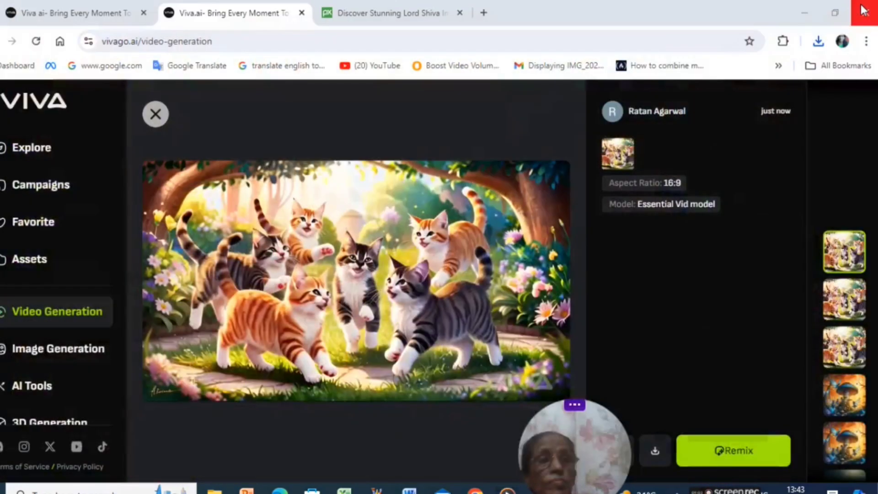
mouse_move(506, 394)
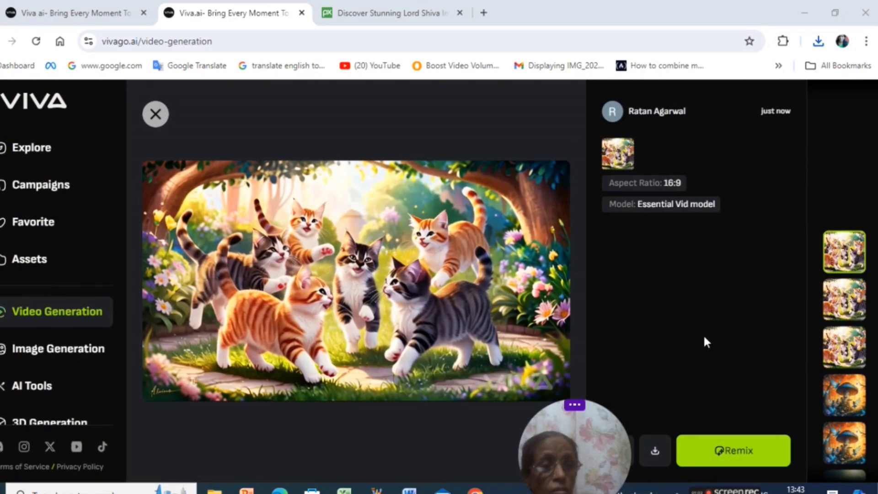
click(656, 451)
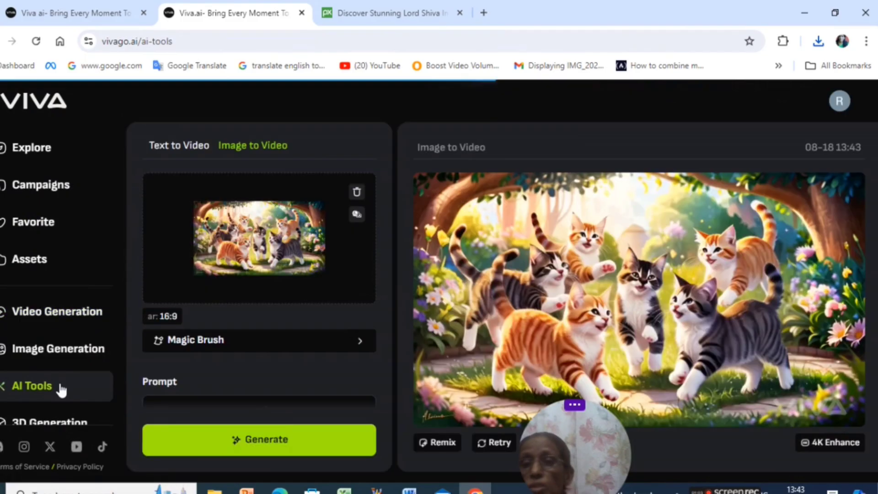
Open the Magic Brush tool and upload the moonlit forest picture from the Pictures folder with a 1:1 aspect ratio.
click(59, 388)
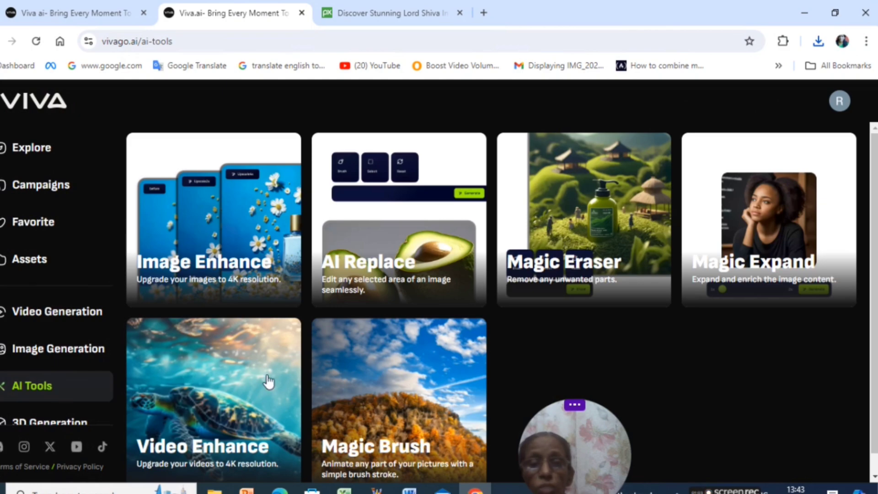
click(373, 443)
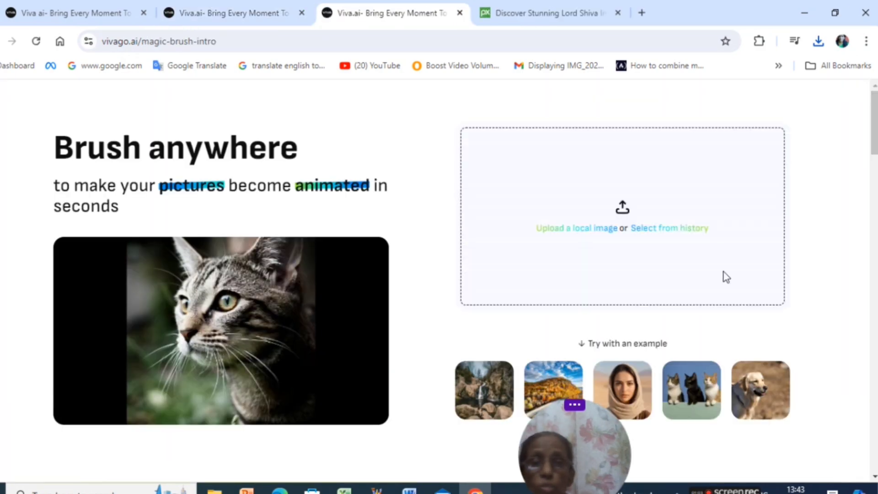
click(627, 223)
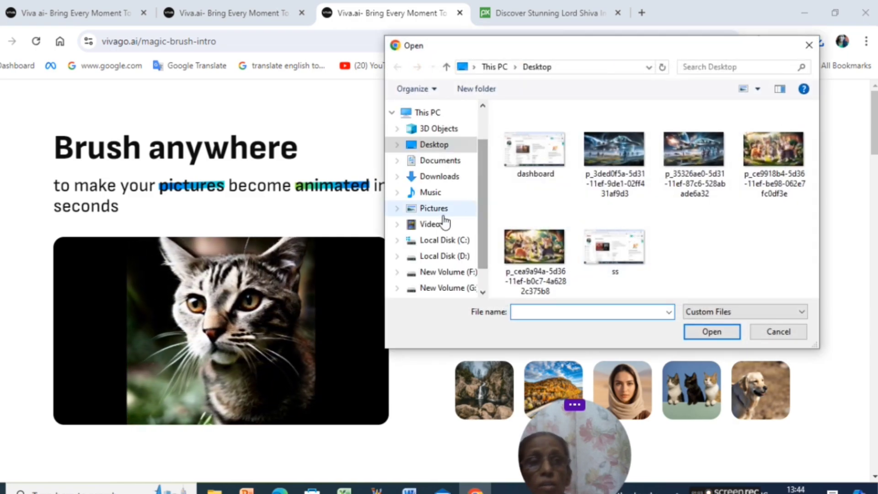
click(434, 208)
click(683, 123)
double_click(682, 123)
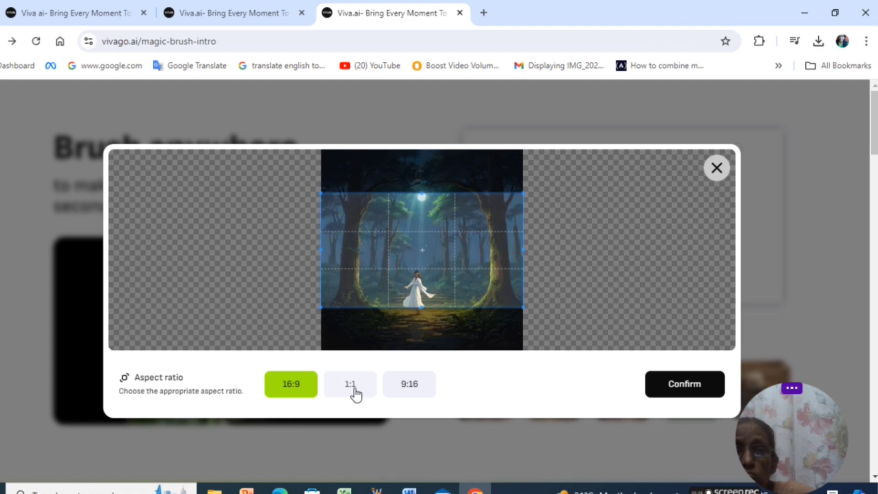
click(355, 390)
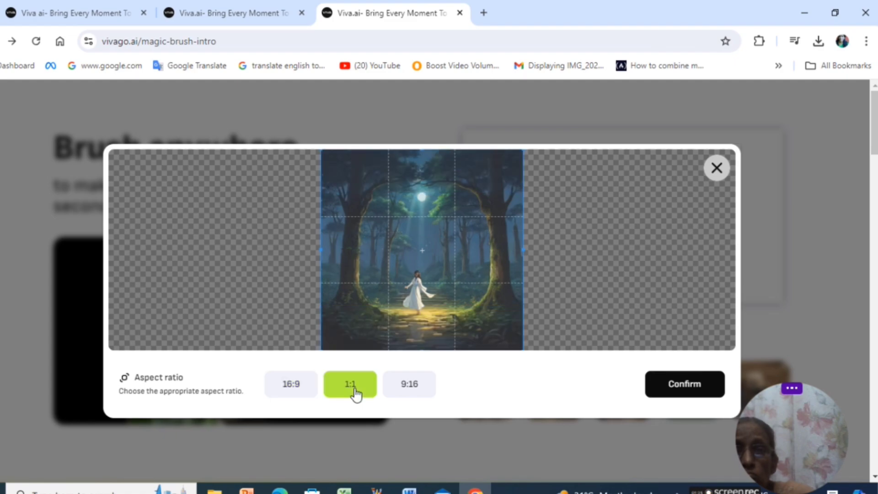
click(708, 402)
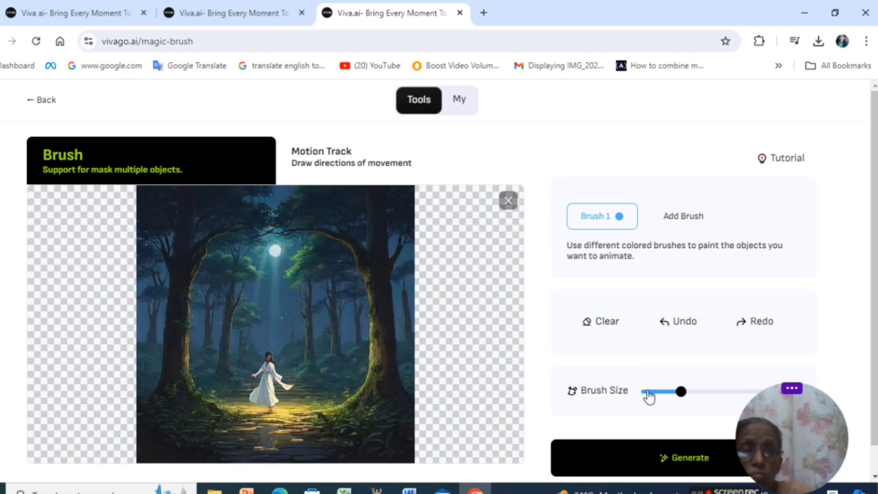
Mask the moon with Brush 2 at the smallest brush size, draw a downward motion track from it, and generate the animation.
click(646, 393)
click(352, 158)
click(684, 216)
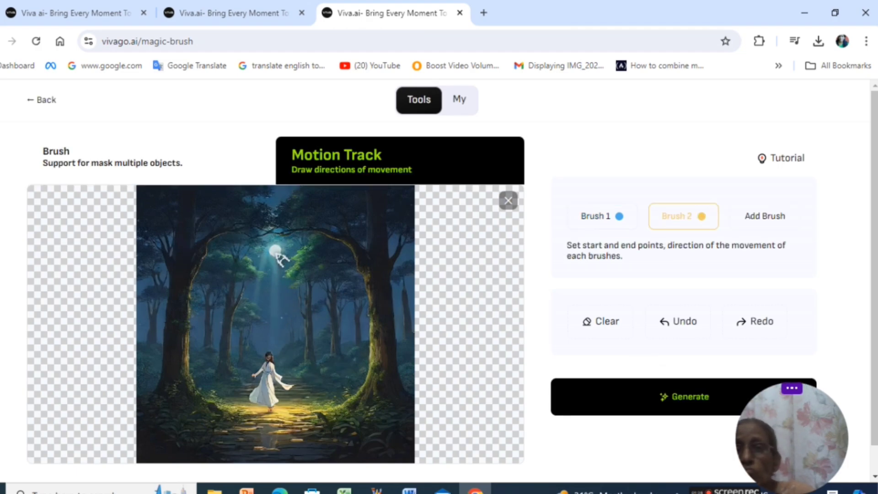
click(135, 168)
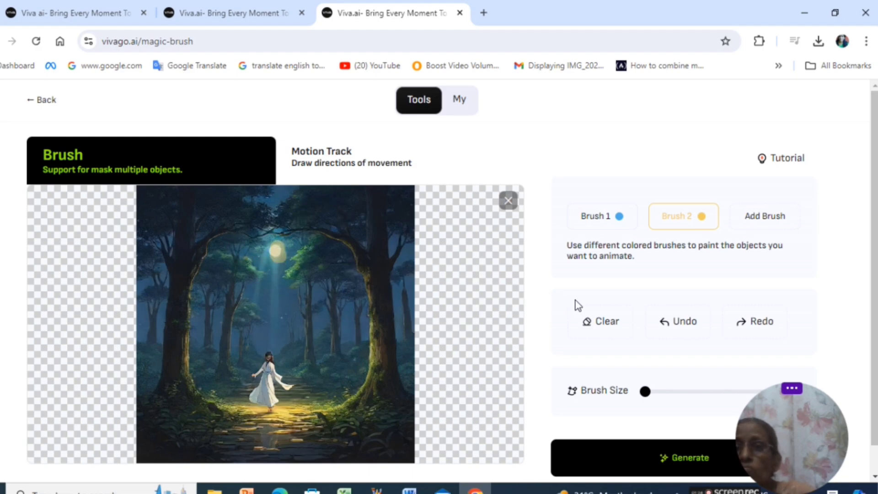
click(319, 164)
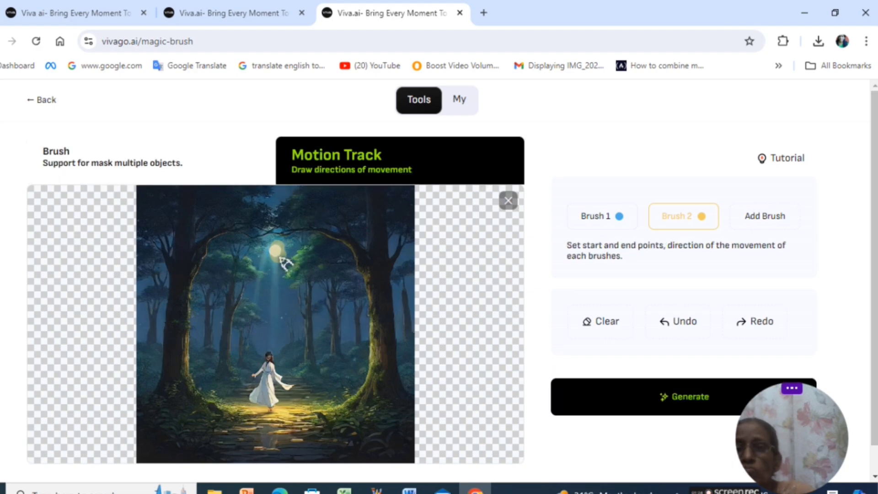
drag(289, 284, 288, 317)
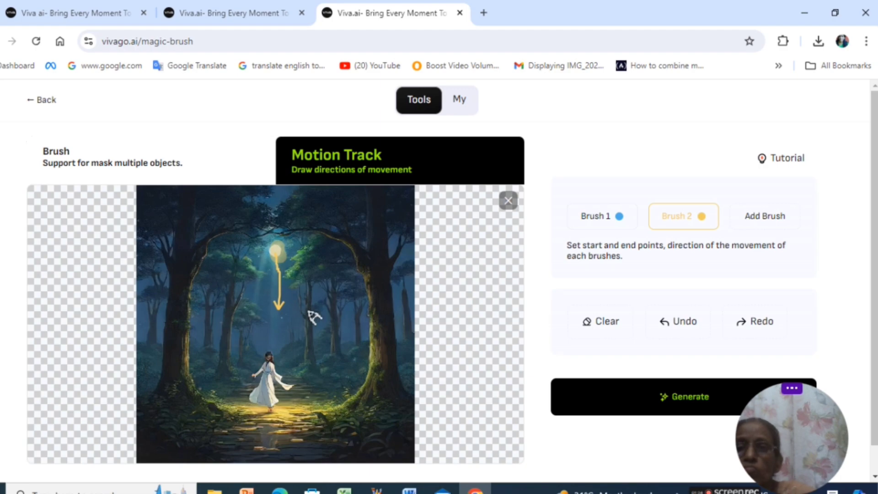
click(677, 402)
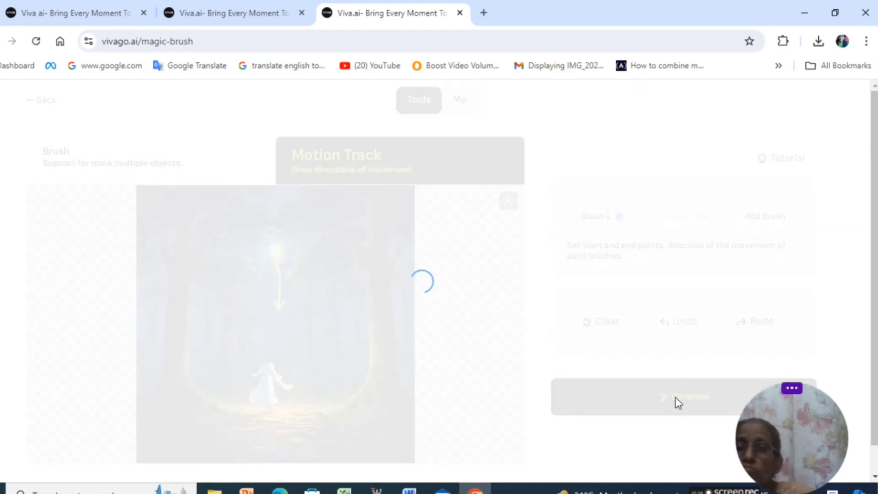
Expand the portrait of the cyborg woman with Magic Expand and save the result as a PNG image on the Desktop.
key(ctrl+shift+Tab)
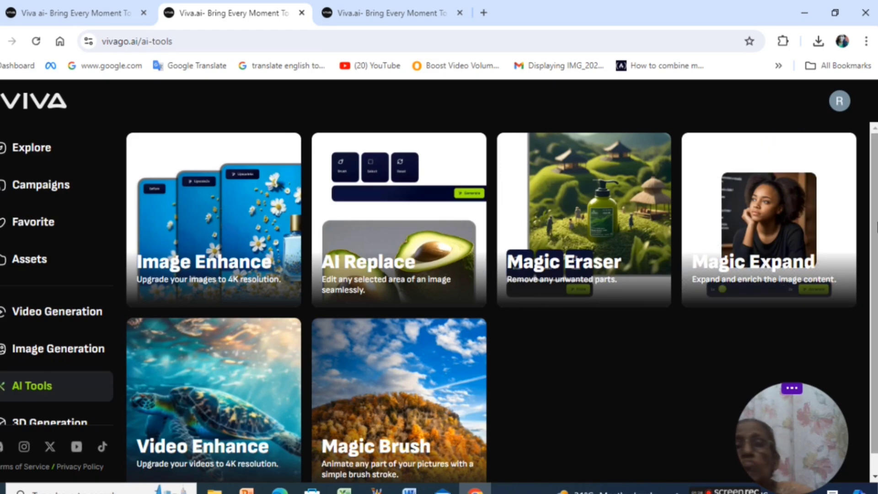
click(792, 237)
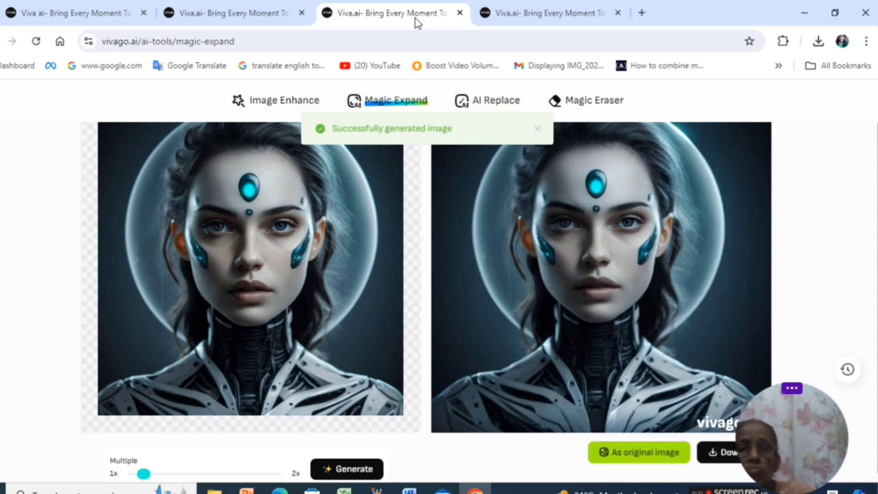
click(715, 455)
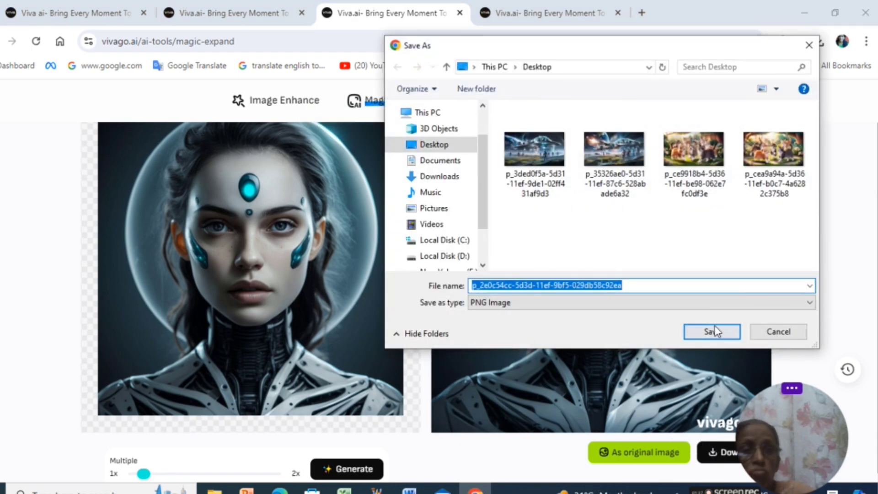
click(714, 332)
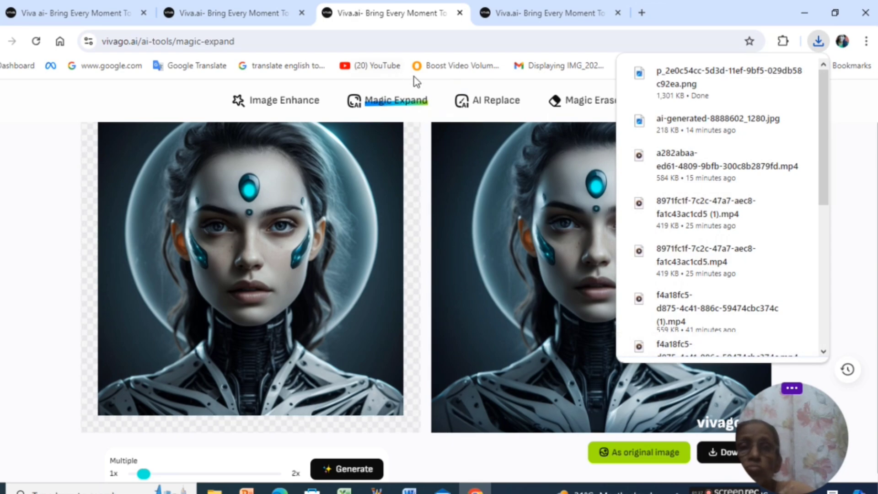
Open AI Replace and upload the wooden cottage picture from the Pictures folder.
click(491, 110)
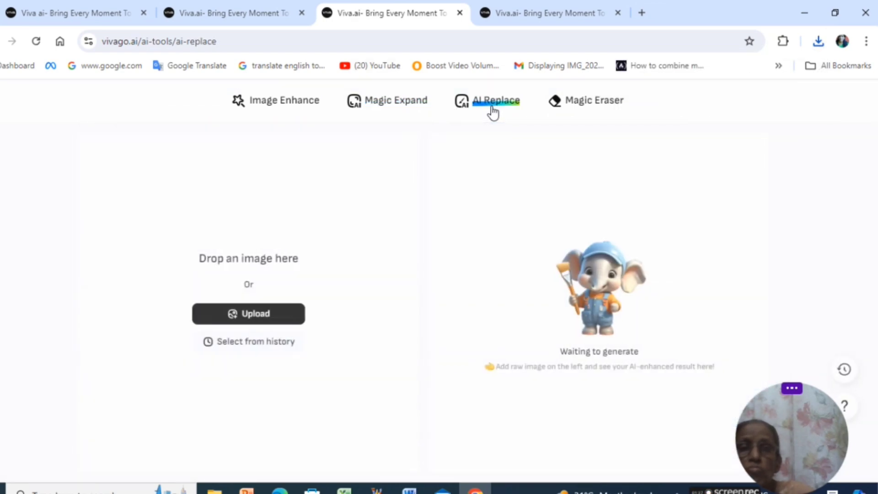
click(276, 317)
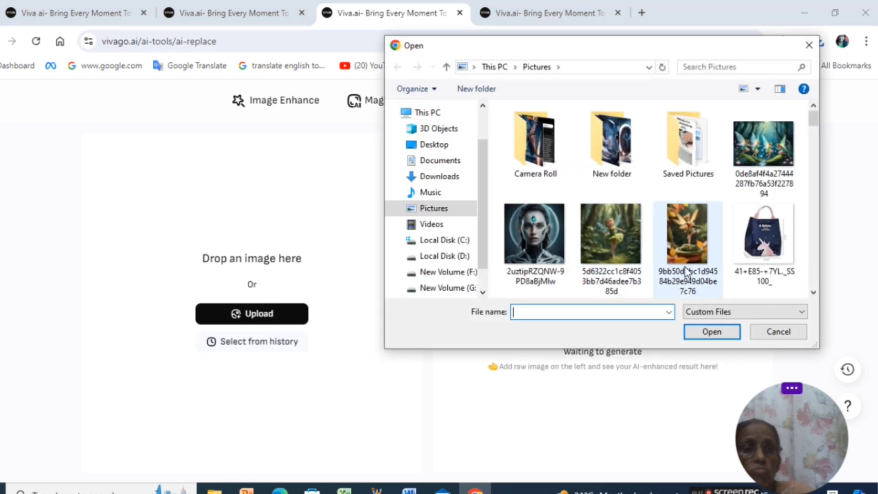
scroll(689, 254, down, 5)
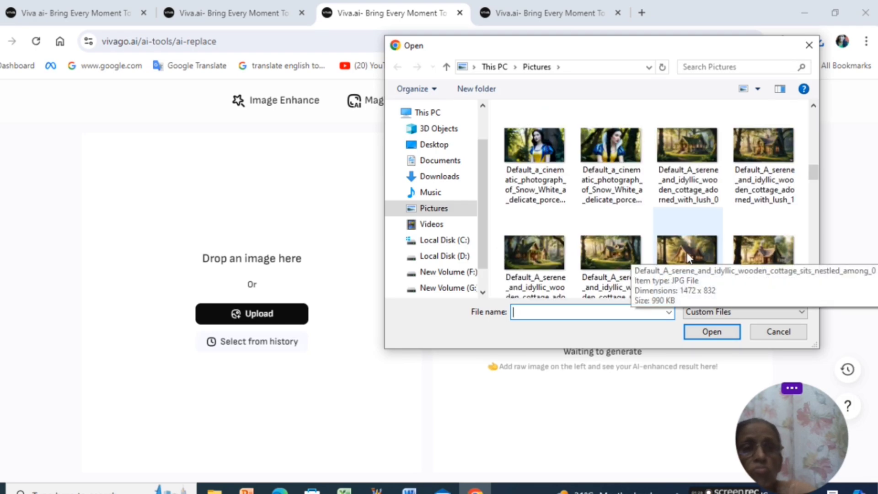
double_click(688, 254)
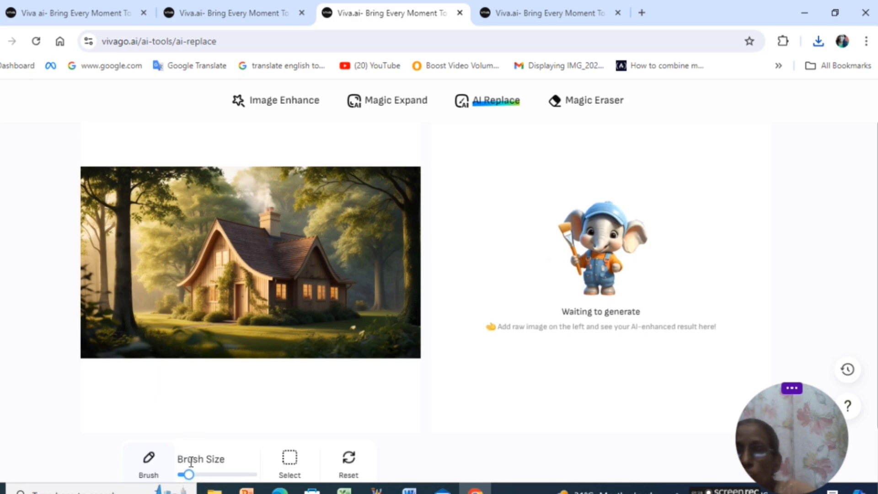
Mask the large tree beside the cottage with an enlarged brush and generate the replacement with the prompt "remove tree".
drag(188, 474, 239, 475)
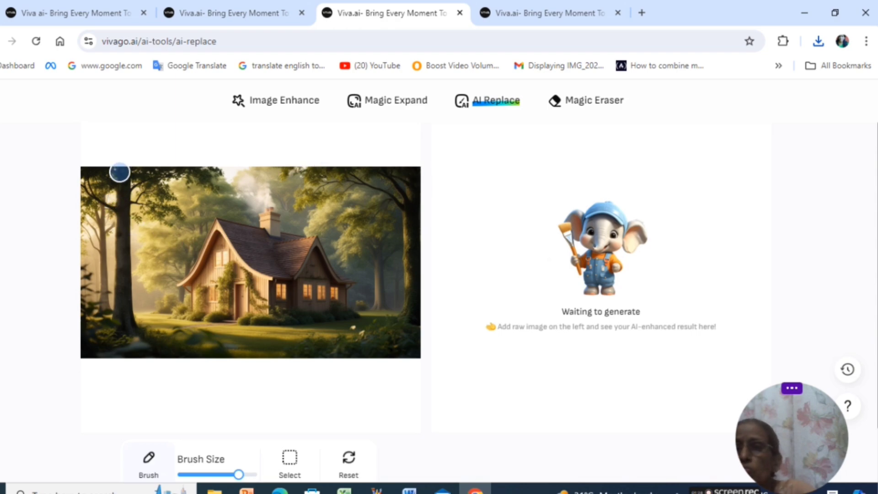
drag(119, 172, 128, 356)
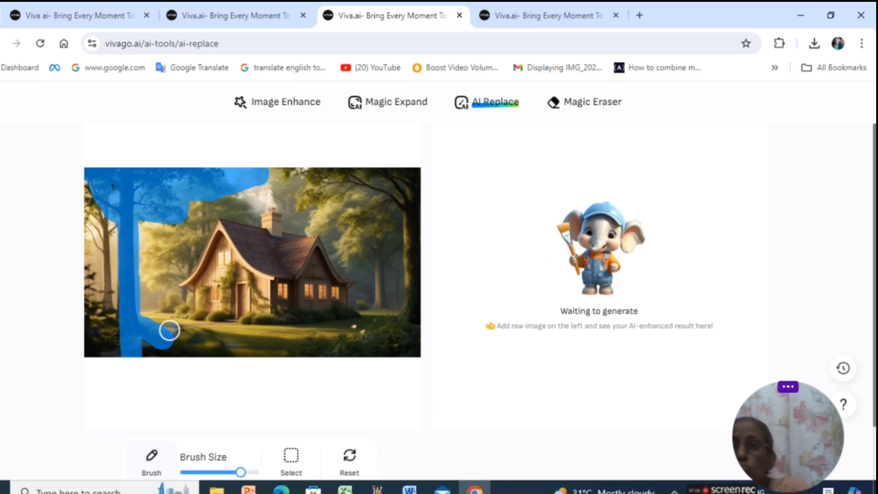
scroll(361, 288, down, 2)
click(352, 463)
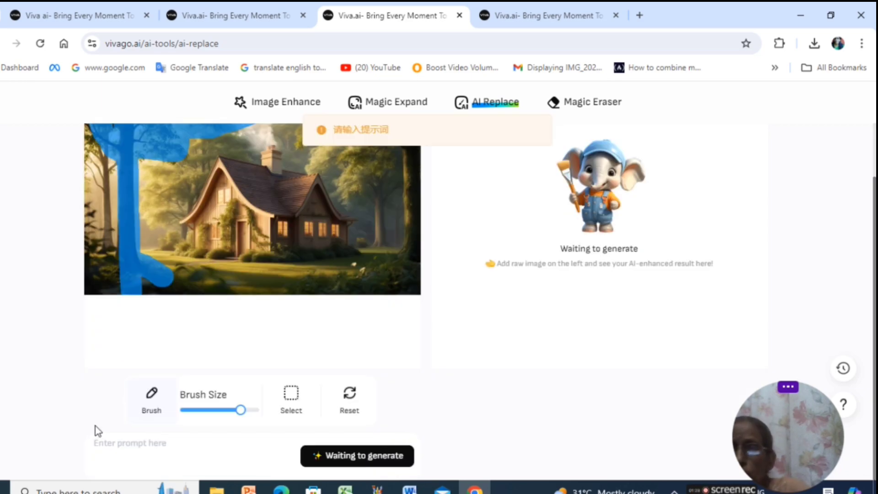
click(106, 443)
text(d)
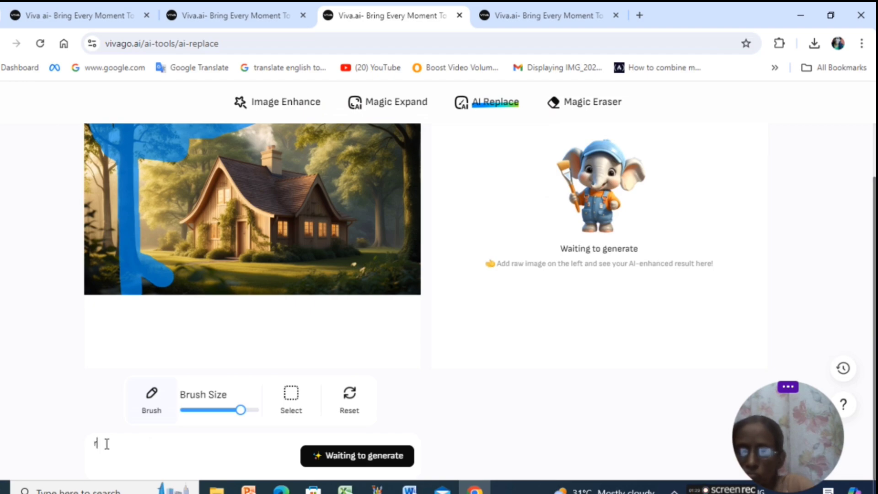
text(emove tree)
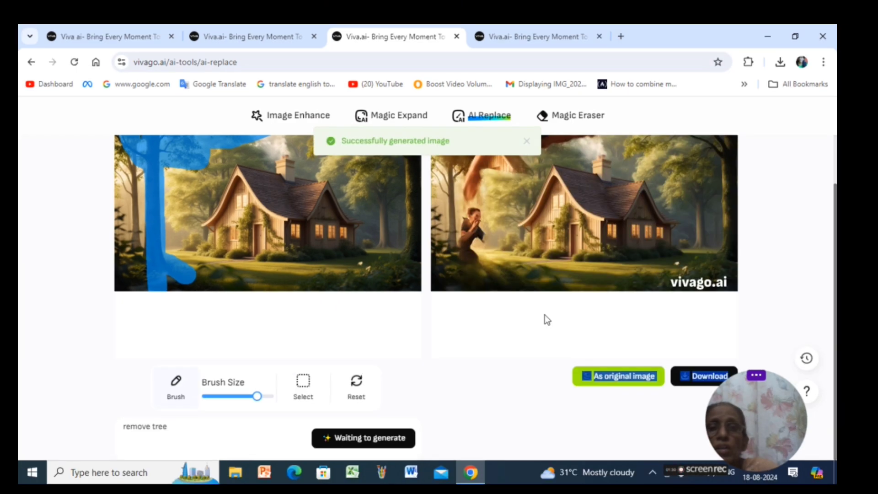
click(834, 158)
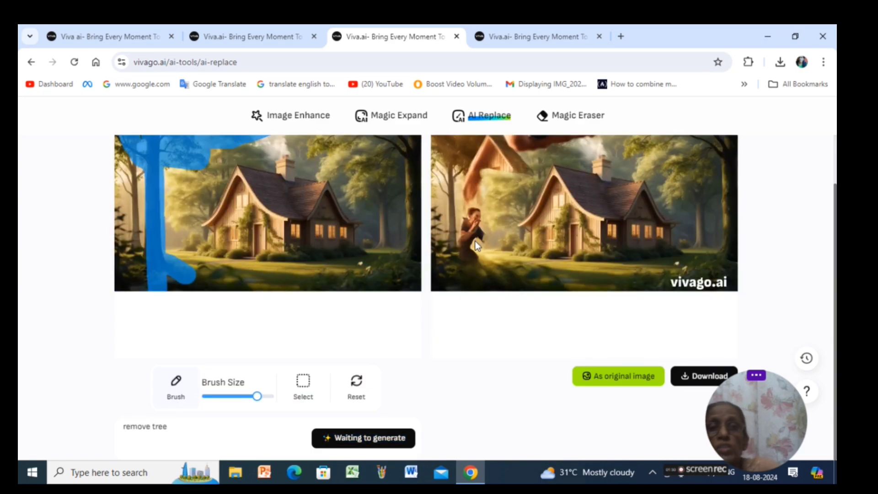
Open Magic Eraser and upload the picture of the winged fairy standing on the mossy pot.
click(572, 116)
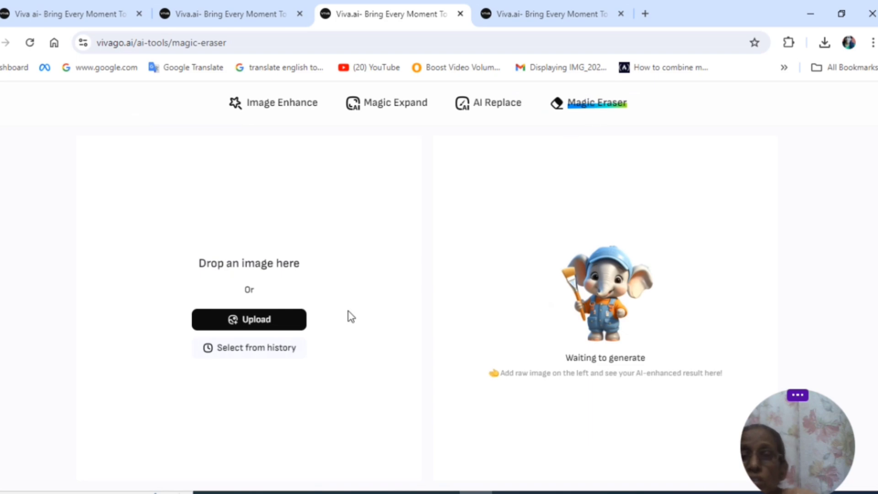
click(261, 321)
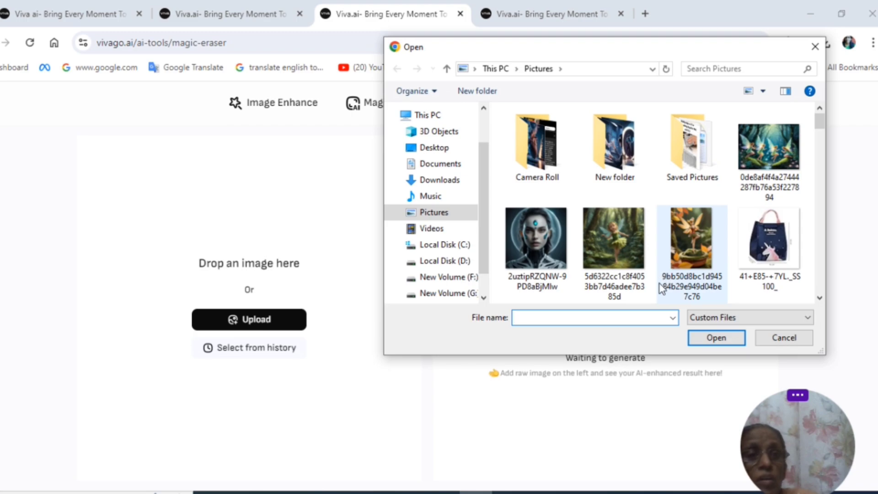
double_click(695, 246)
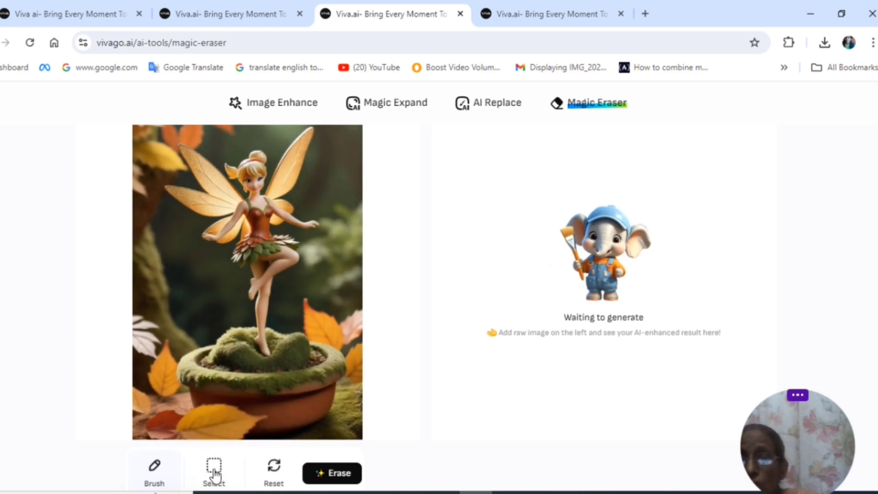
Enlarge the eraser brush and mask the clay pot beneath the fairy, leaving the moss mound under her foot unmasked.
scroll(215, 476, down, 1)
click(157, 430)
mouse_move(148, 477)
mouse_down()
mouse_move(219, 479)
mouse_move(209, 478)
mouse_up()
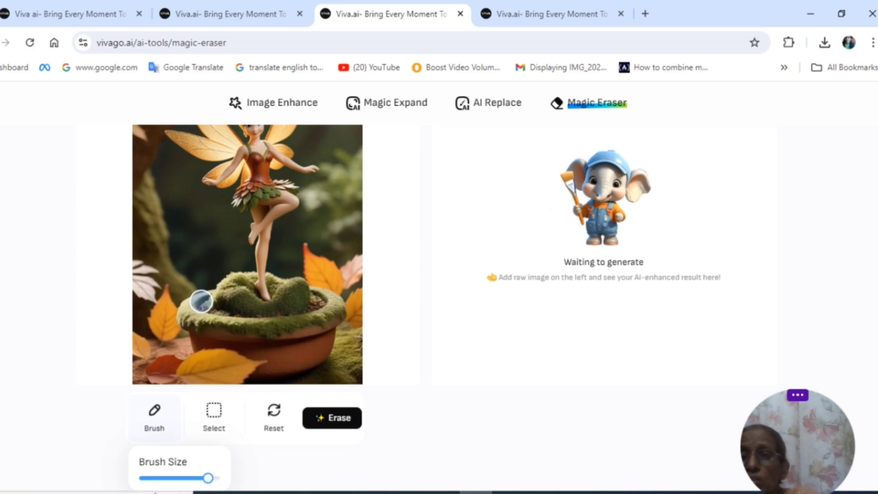
mouse_move(201, 301)
mouse_down()
mouse_move(192, 320)
mouse_move(287, 325)
mouse_move(312, 319)
mouse_move(322, 294)
mouse_move(334, 304)
mouse_move(299, 339)
mouse_up()
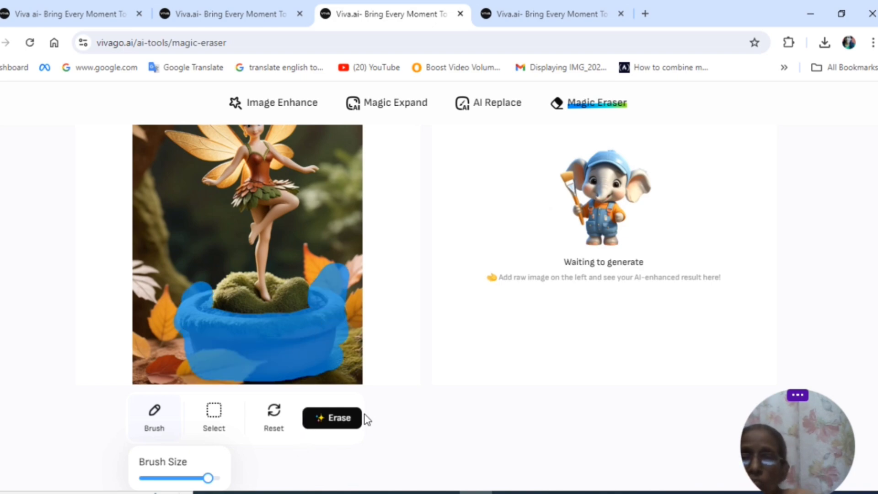
Erase the masked pot and save the resulting picture as a PNG image on the Desktop.
click(337, 423)
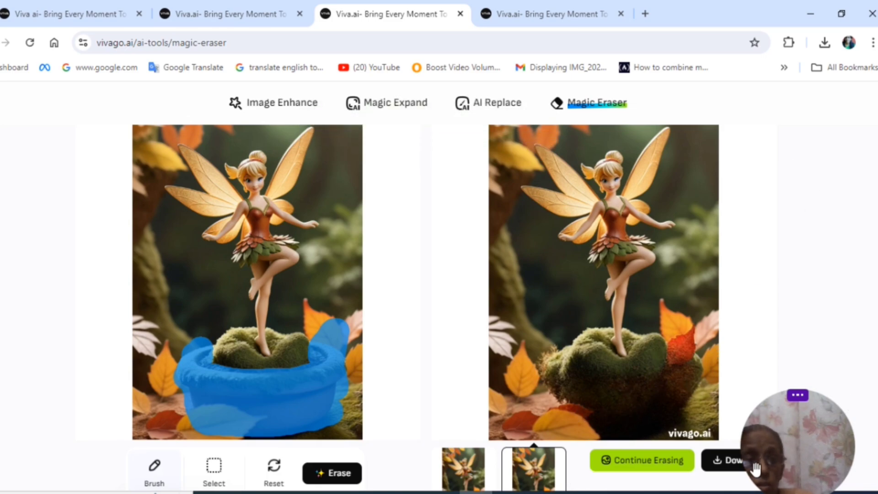
click(717, 474)
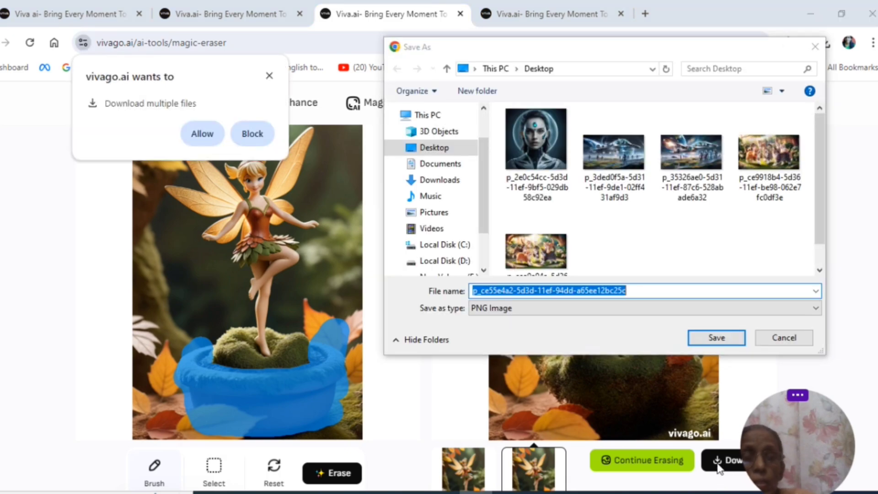
click(716, 339)
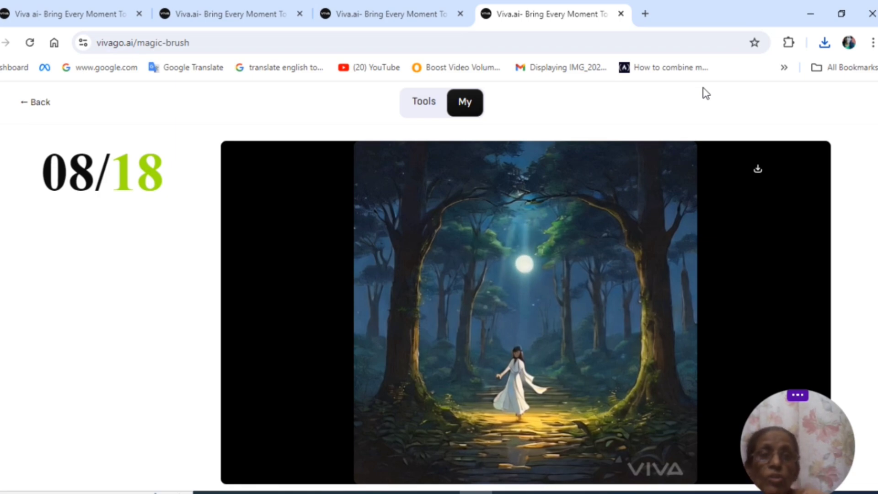
Download the Magic Brush video of the moonlit forest, watch it in Media Player, and close the player.
mouse_move(678, 190)
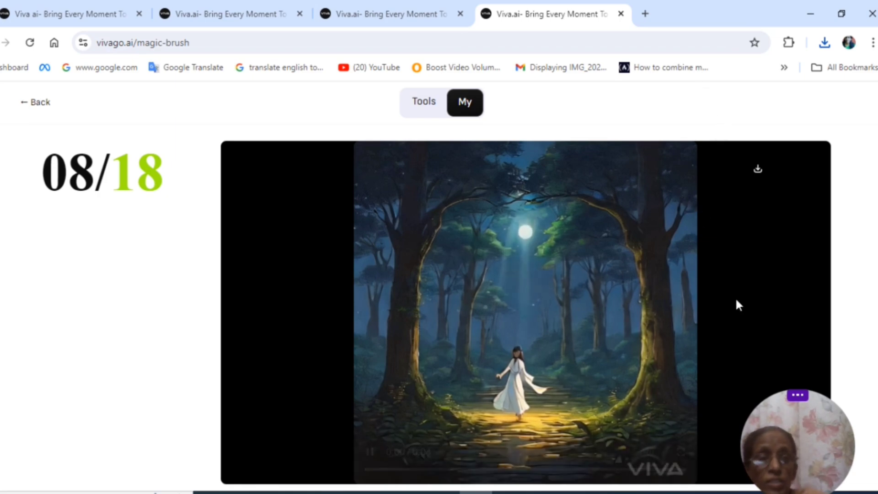
click(758, 173)
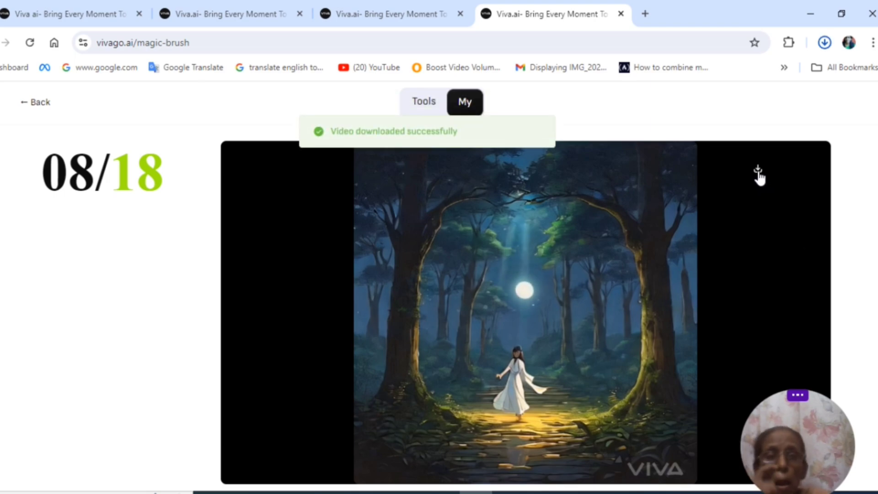
click(759, 173)
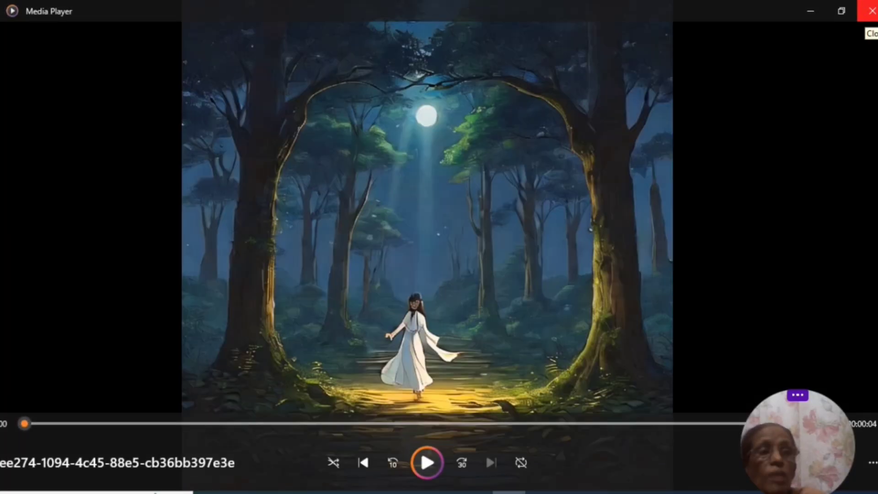
click(871, 11)
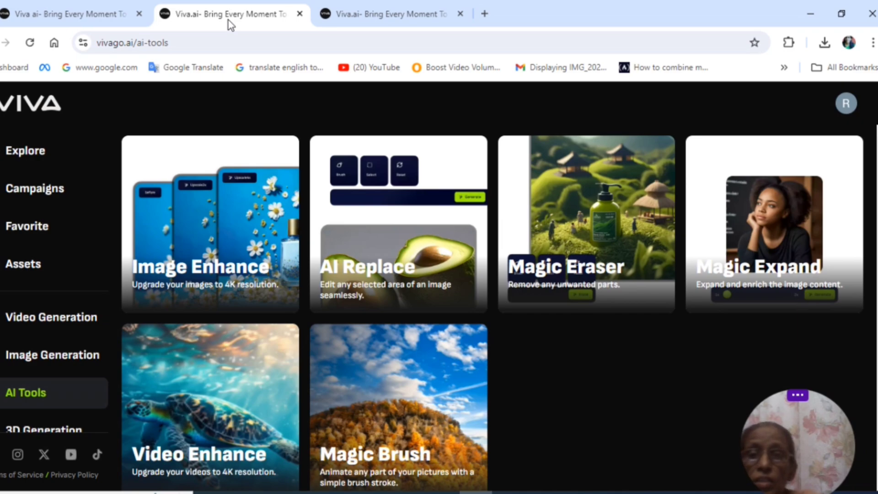